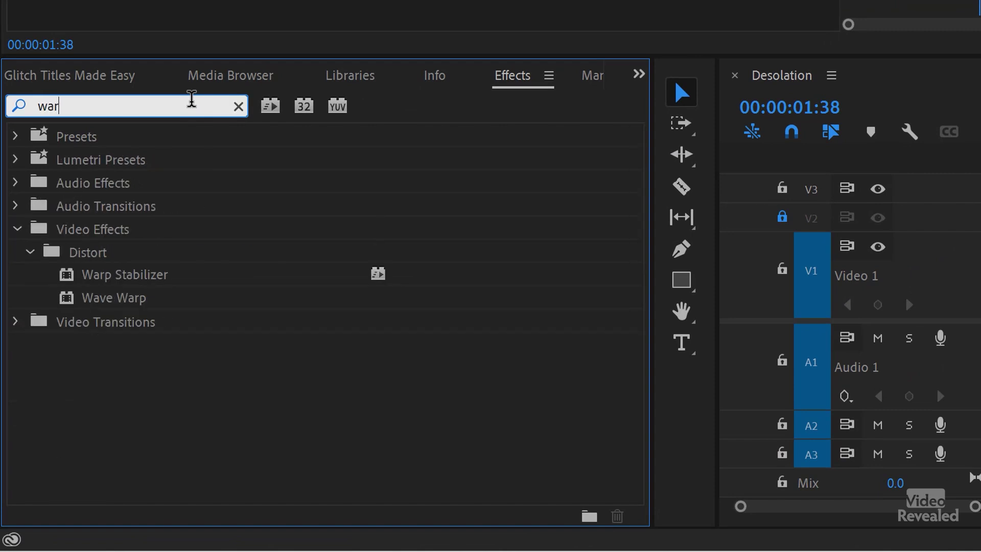
Search the effects library for "wave warp" to locate the effect under Video Effects > Distort.
type("p")
key("BackSpace")
key("BackSpace")
type("ve")
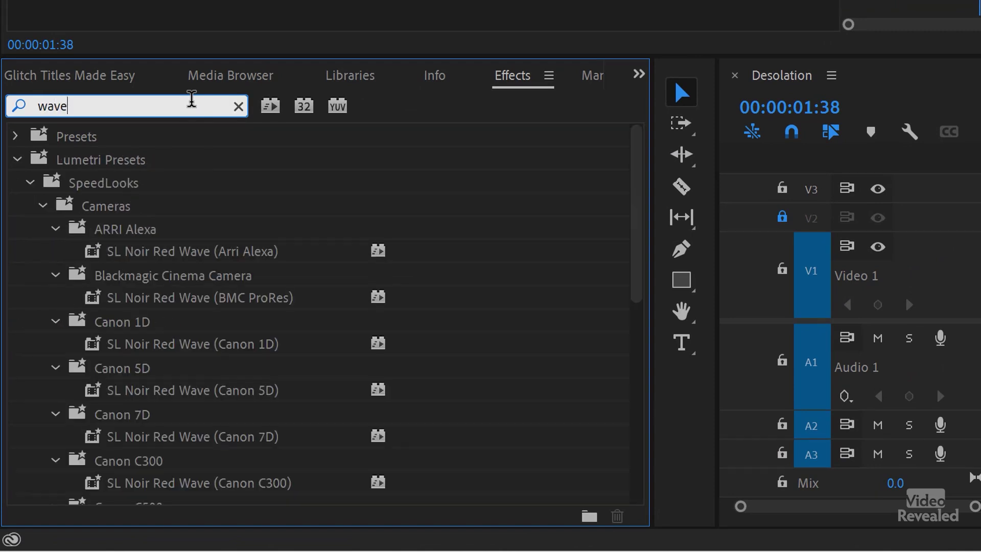
type(" warp")
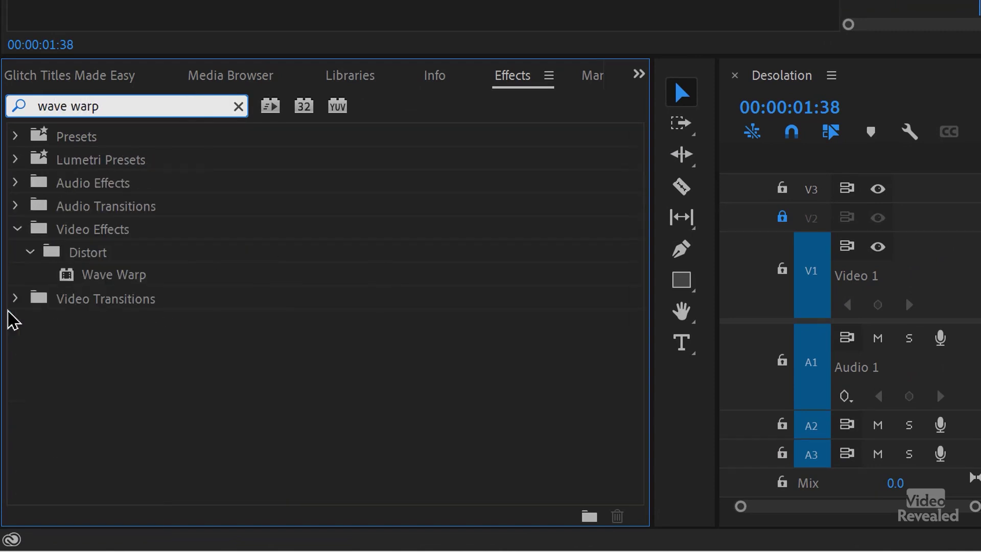
left_click(75, 251)
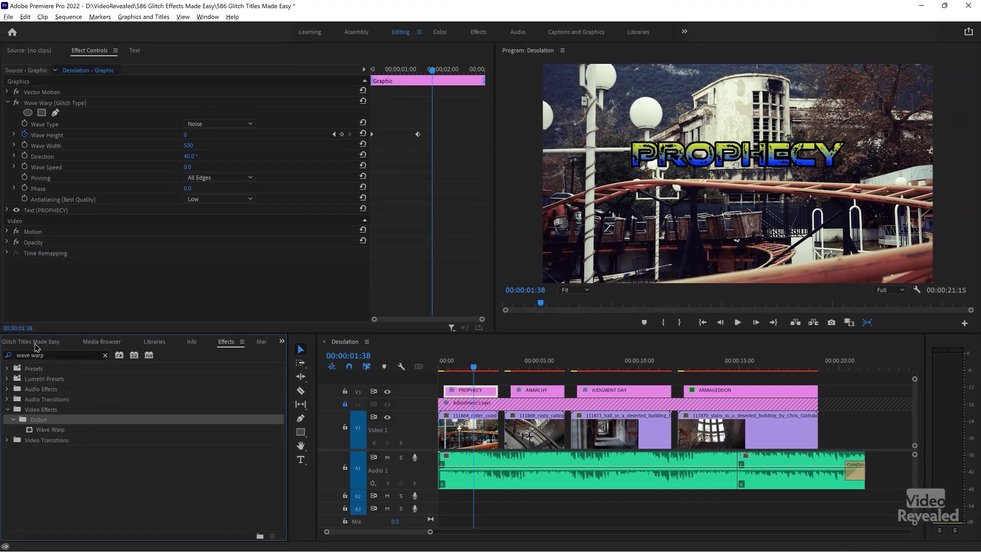
left_click(36, 343)
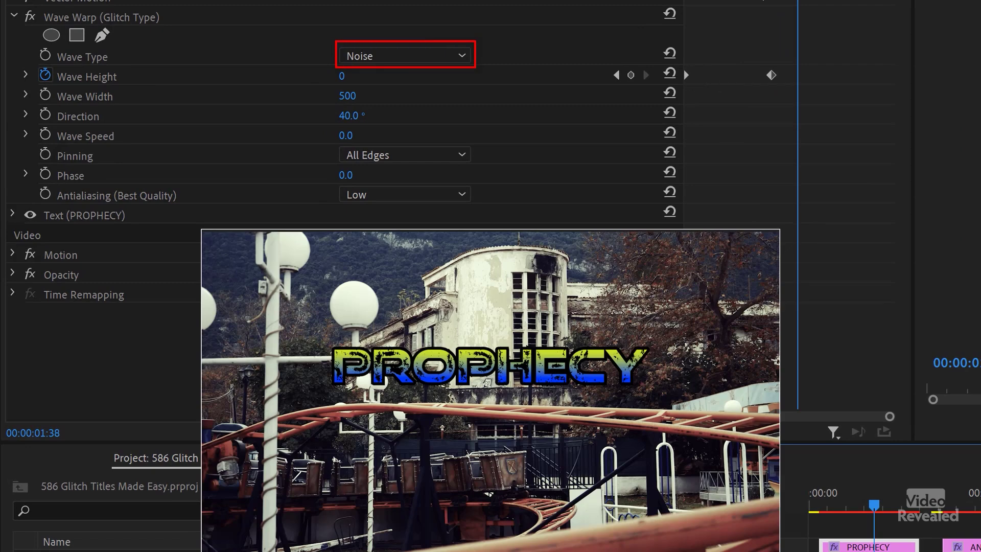
Play and step through the PROPHECY title's Noise-type Wave Warp animation from the start of the sequence.
key("Home")
key("space")
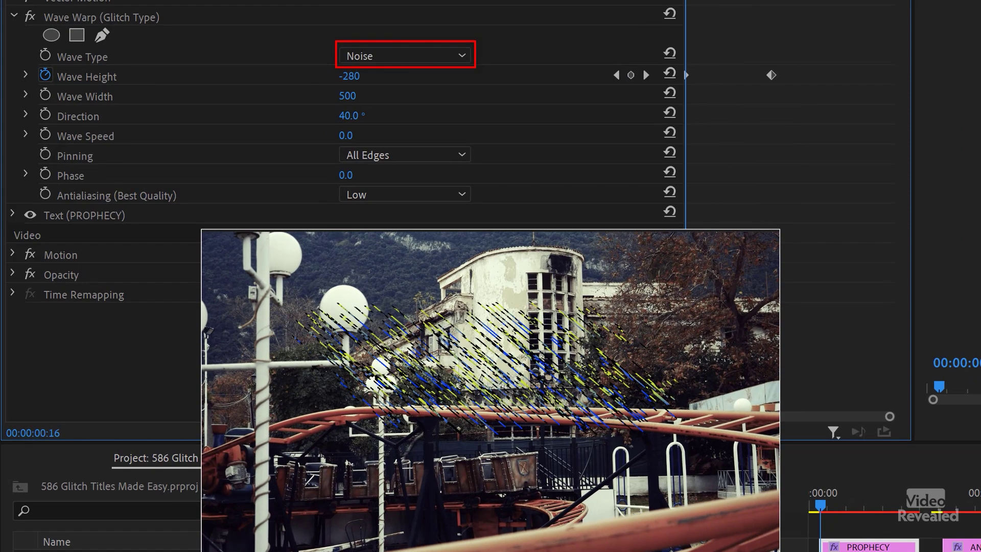
key("Right")
key("Right")
key("Left")
key("Left")
key("Left")
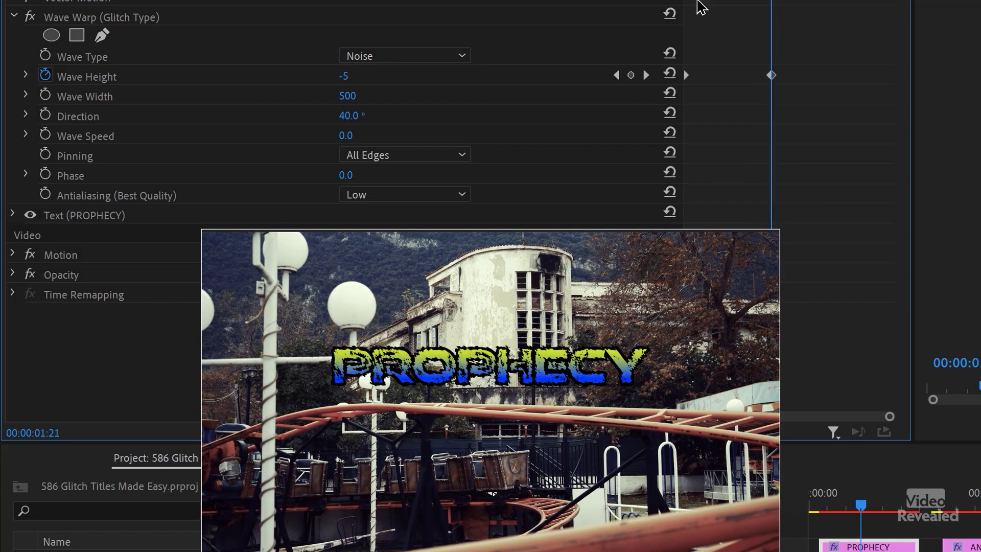
Check the PROPHECY title's Wave Height at its last and first keyframes.
left_click(723, 3)
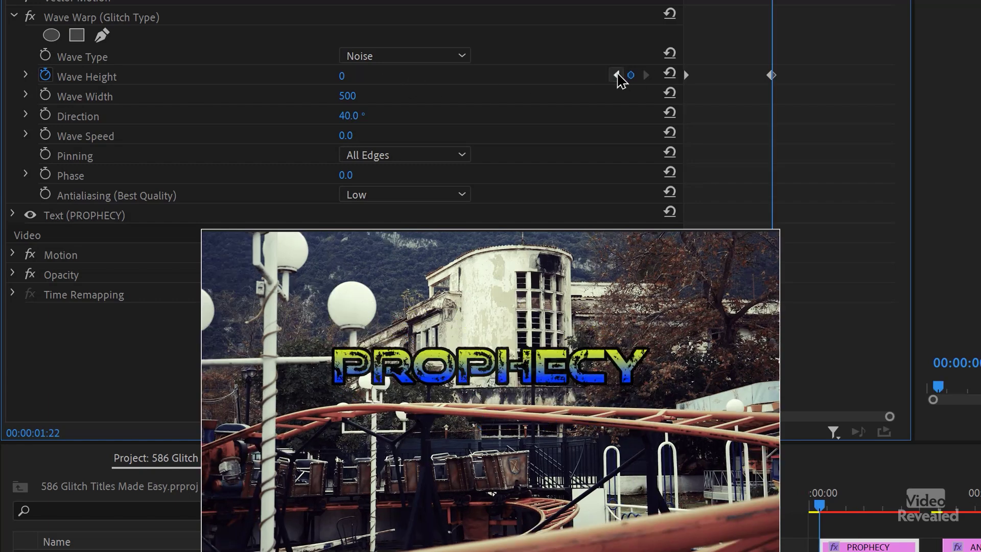
left_click(617, 75)
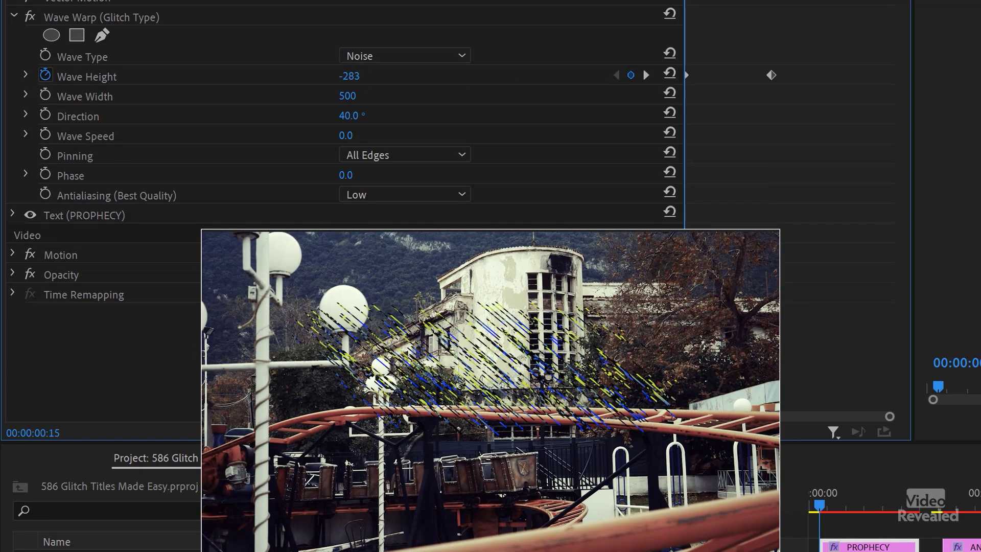
mouse_move(349, 76)
left_mouse_down()
mouse_move(477, 75)
mouse_move(317, 75)
mouse_move(349, 76)
left_mouse_up()
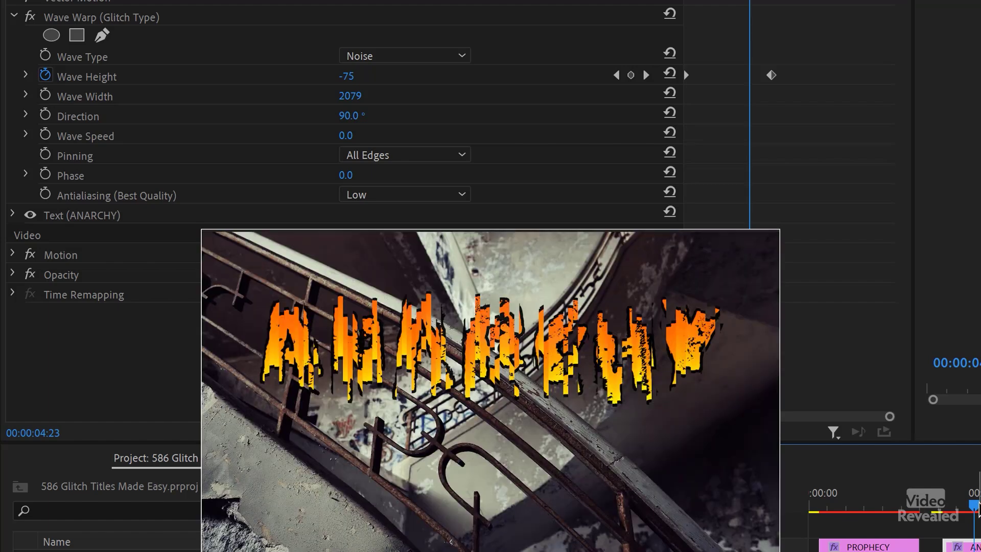
Scrub through the ANARCHY title's glitch and examine its Wave Warp Direction and Wave Width settings.
mouse_move(974, 506)
left_mouse_down()
mouse_move(954, 507)
mouse_move(972, 508)
left_mouse_up()
left_click(968, 507)
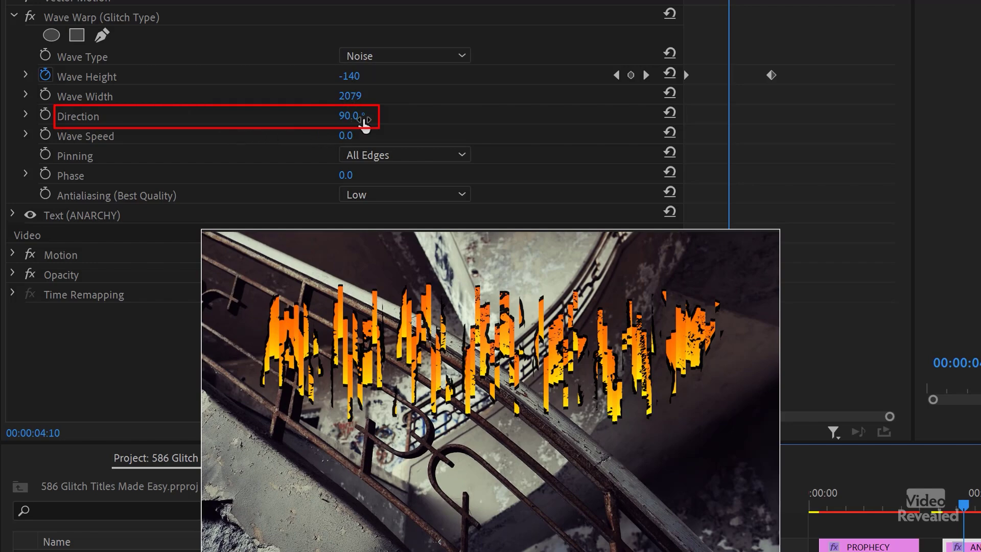
mouse_move(353, 118)
left_mouse_down()
mouse_move(374, 119)
mouse_move(343, 115)
left_mouse_up()
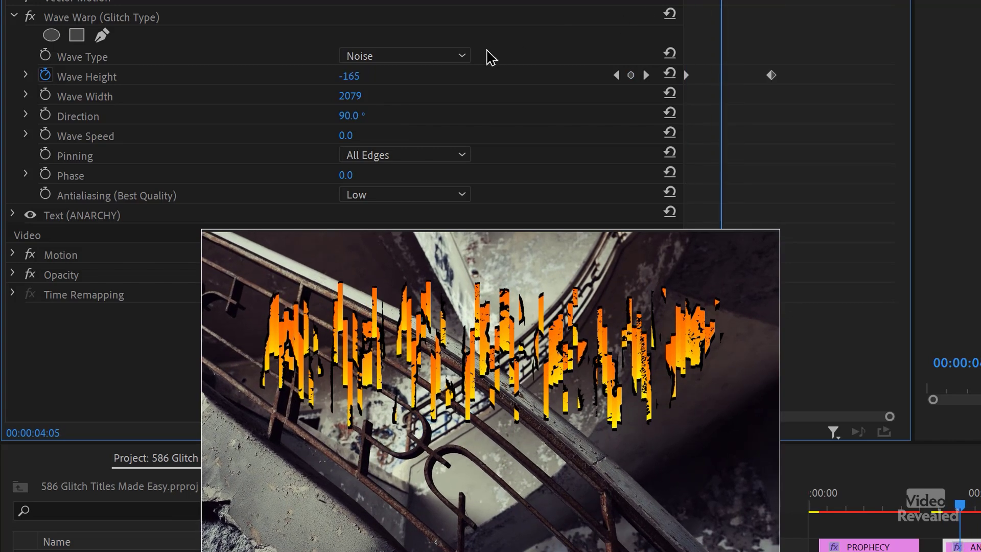
mouse_move(350, 96)
left_mouse_down()
mouse_move(531, 96)
mouse_move(362, 94)
left_mouse_up()
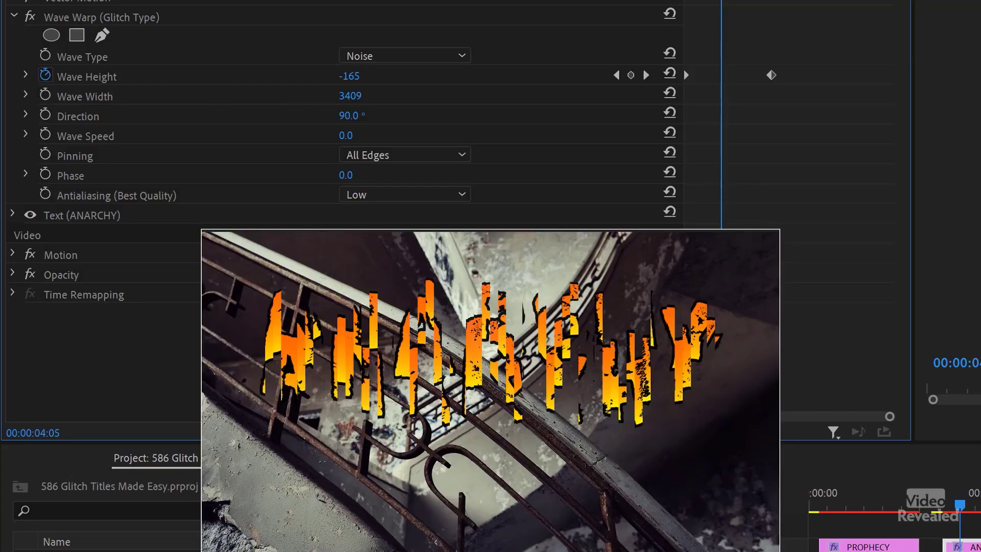
mouse_move(350, 95)
left_mouse_down()
mouse_move(378, 96)
mouse_move(342, 95)
mouse_move(394, 95)
mouse_move(355, 96)
left_mouse_up()
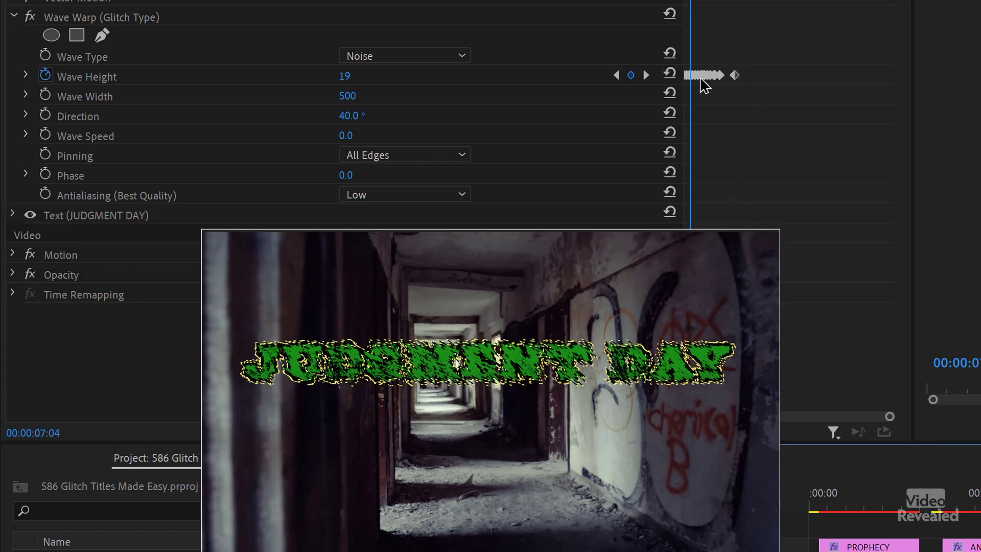
Play the JUDGMENT DAY title's glitch and review its Wave Height values keyframe by keyframe.
key("space")
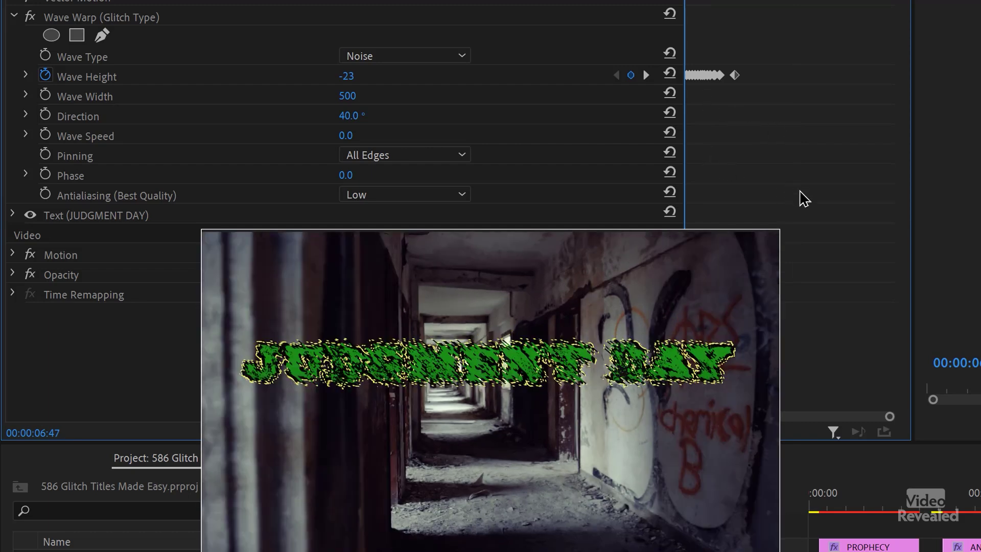
key("space")
left_click(647, 75)
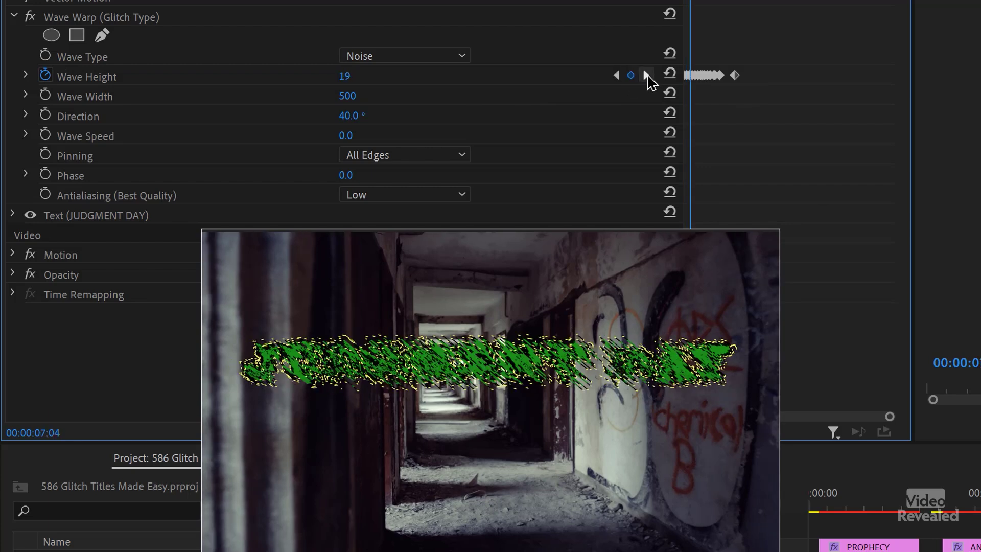
left_click(646, 75)
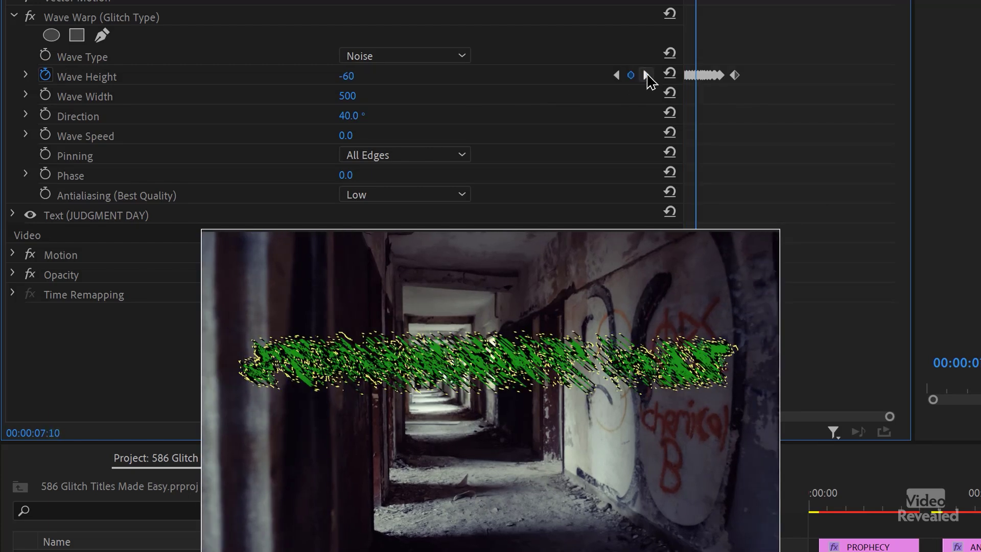
left_click(646, 75)
left_click(647, 75)
left_click(647, 75)
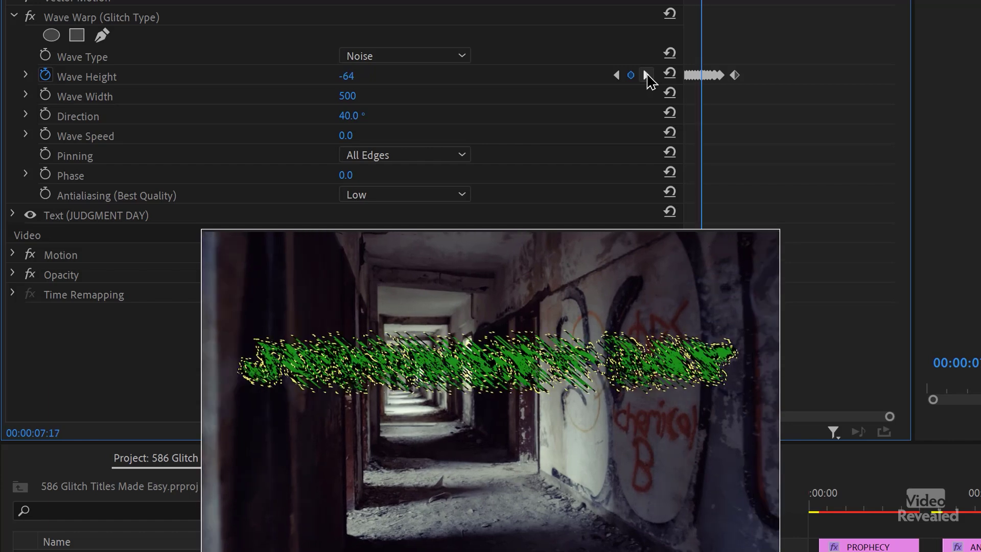
left_click(646, 75)
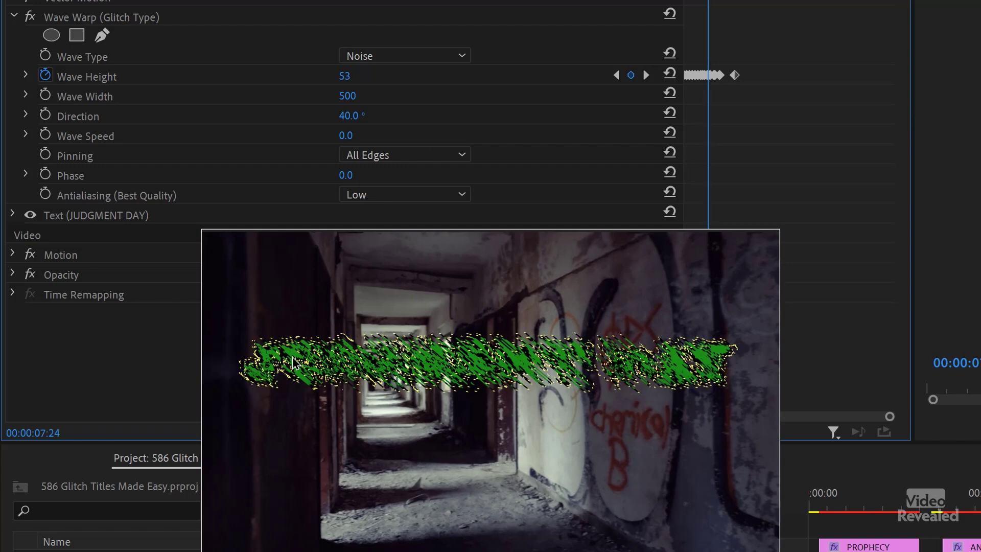
Step frame by frame through the densely spaced Wave Height keyframes of the JUDGMENT DAY title.
key("Right")
key("Right")
key("Right")
key("Left")
key("Left")
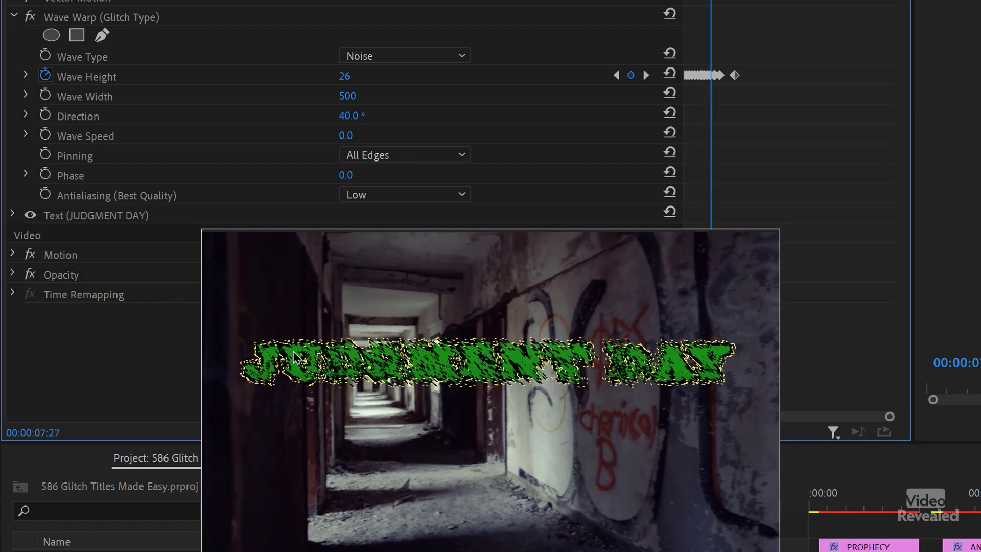
key("shift+Right")
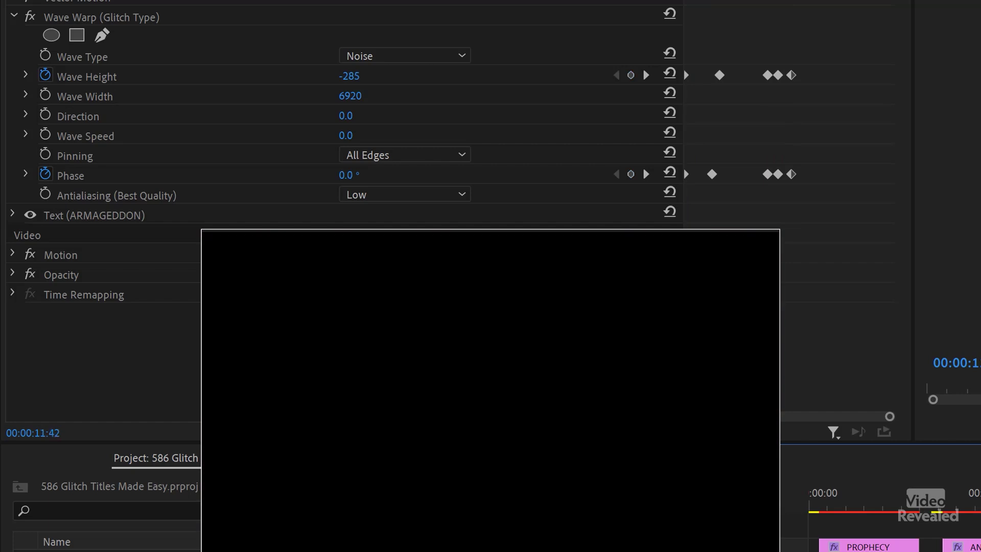
Play the ARMAGEDDON title and step through its opening frames to examine the animated Wave Height and Phase.
key("space")
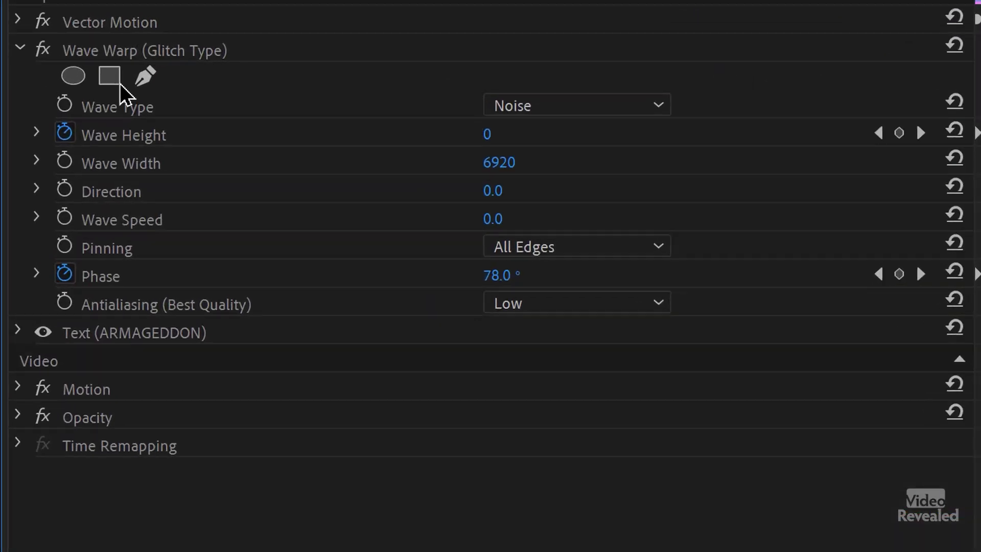
right_click(137, 60)
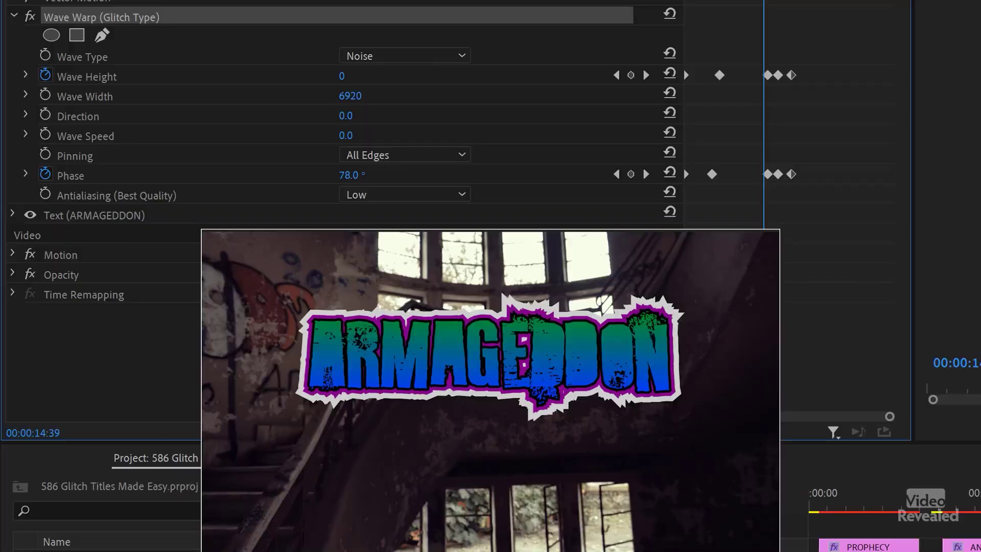
key("Up")
key("Right")
key("Right")
key("Right")
key("Right")
key("Right")
key("Right")
key("Right")
key("Right")
key("Right")
key("Right")
key("Right")
key("Right")
key("Right")
key("Right")
key("Right")
key("Right")
key("Right")
key("Right")
key("Right")
key("Right")
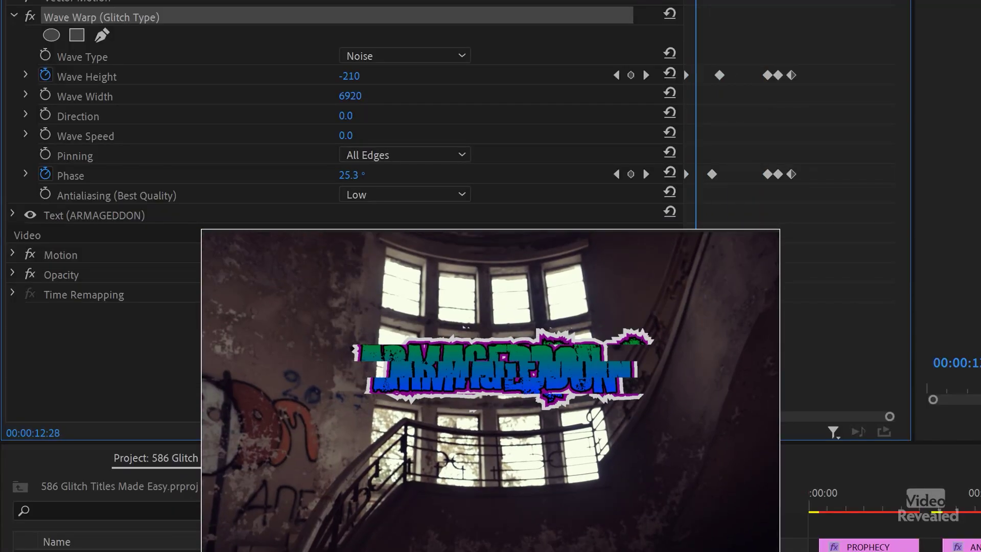
key("Left")
key("Left")
key("Left")
key("Left")
key("Left")
key("Left")
key("Left")
key("Left")
key("Left")
key("Left")
key("Left")
key("Left")
key("Left")
key("Left")
key("Left")
key("Left")
key("Left")
key("Left")
key("Left")
key("Left")
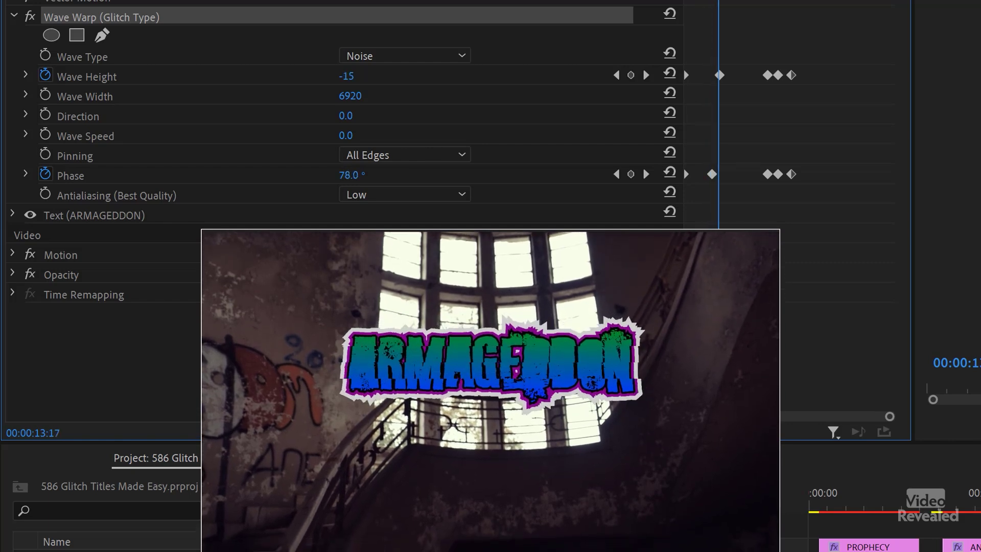
key("Right")
key("Right")
key("Right")
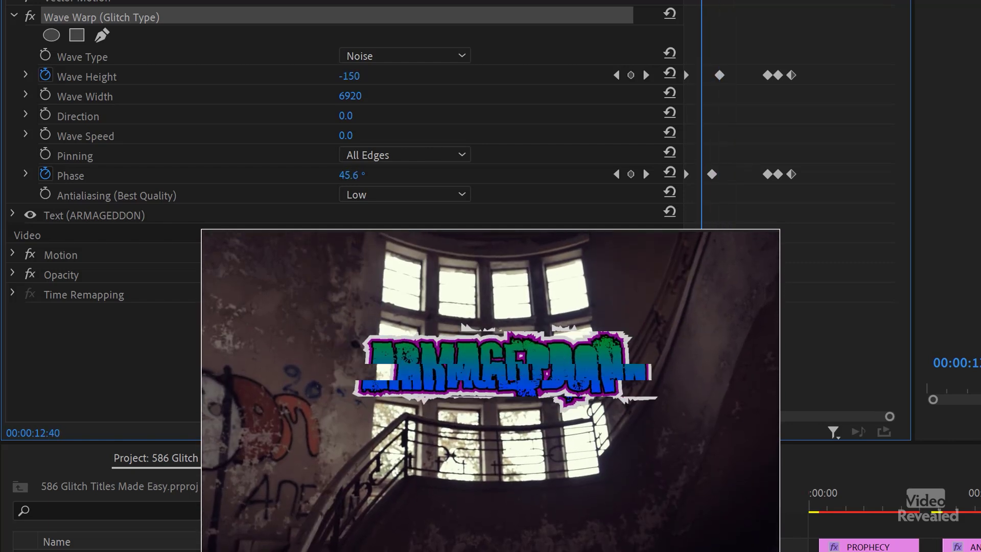
Review the ARMAGEDDON title's Phase value at each successive keyframe, starting from the first.
left_click_drag(359, 179, 372, 175)
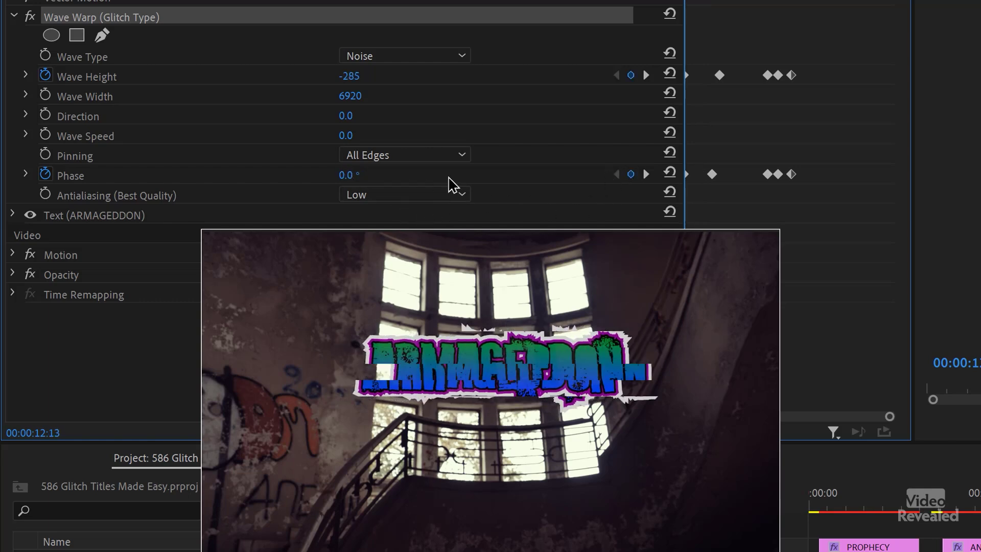
left_click(648, 174)
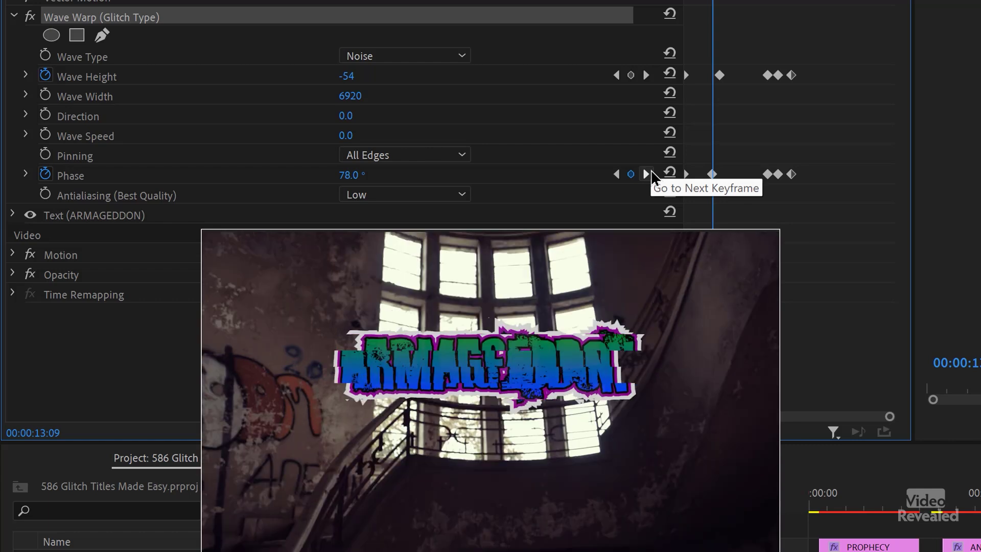
left_click(647, 174)
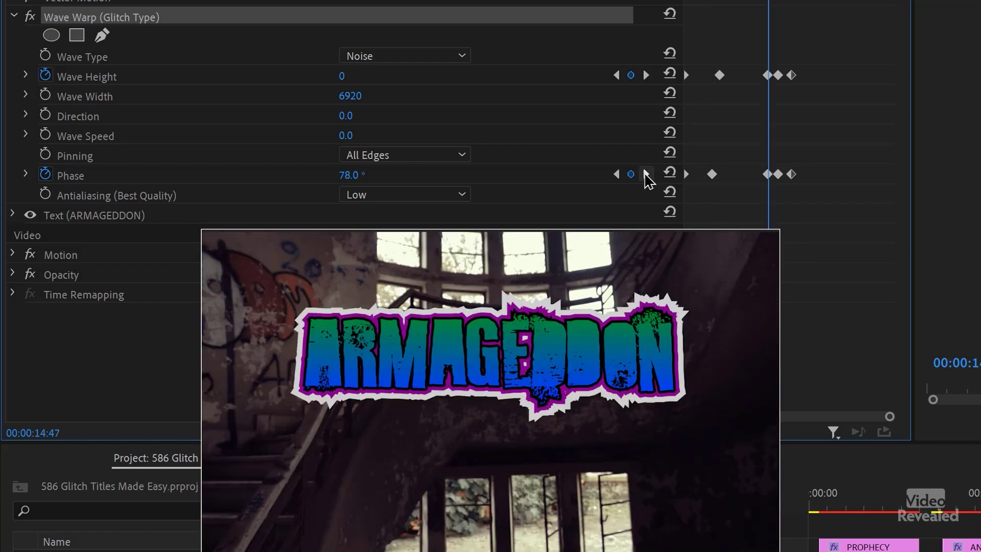
left_click(647, 175)
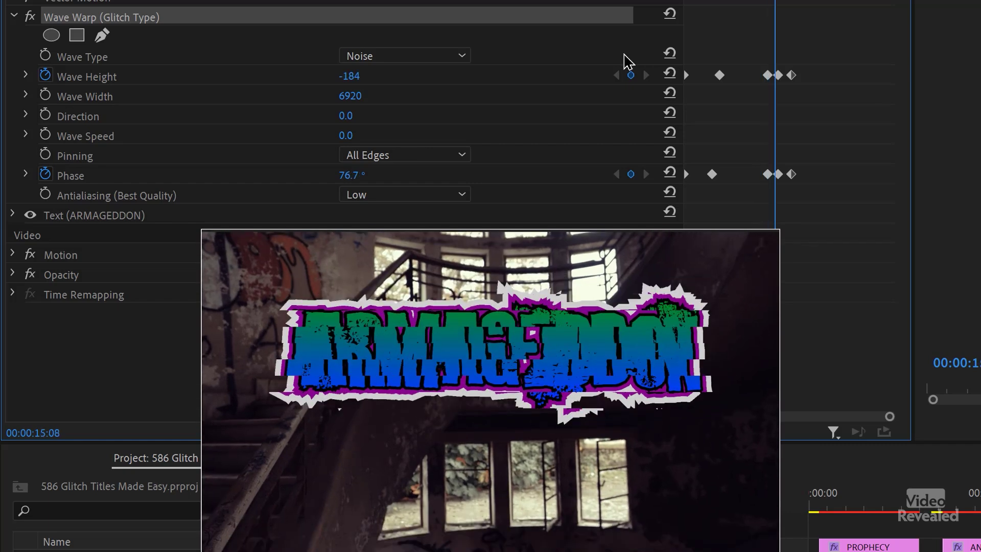
Return to the ANARCHY title on the timeline and play its glitch again for comparison.
left_click(962, 506)
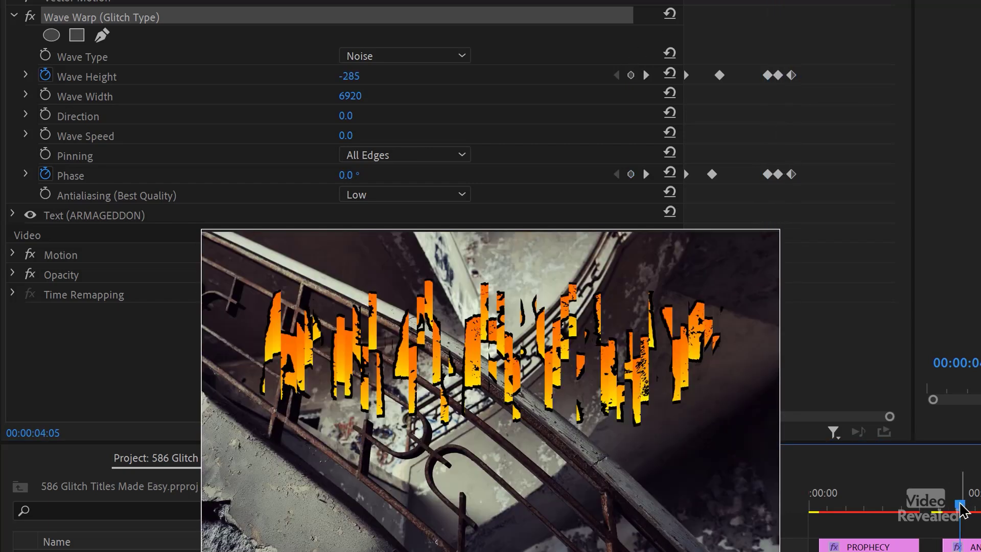
key("space")
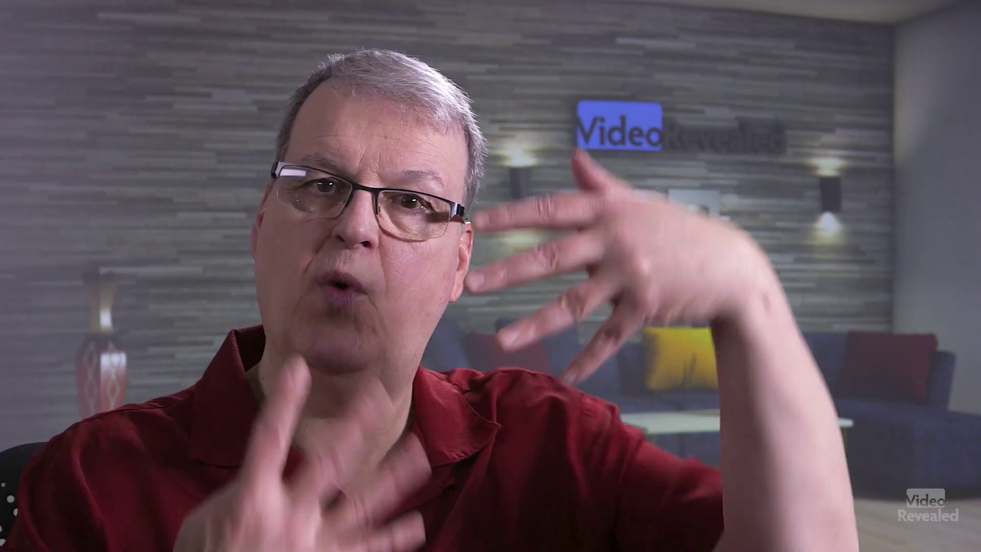
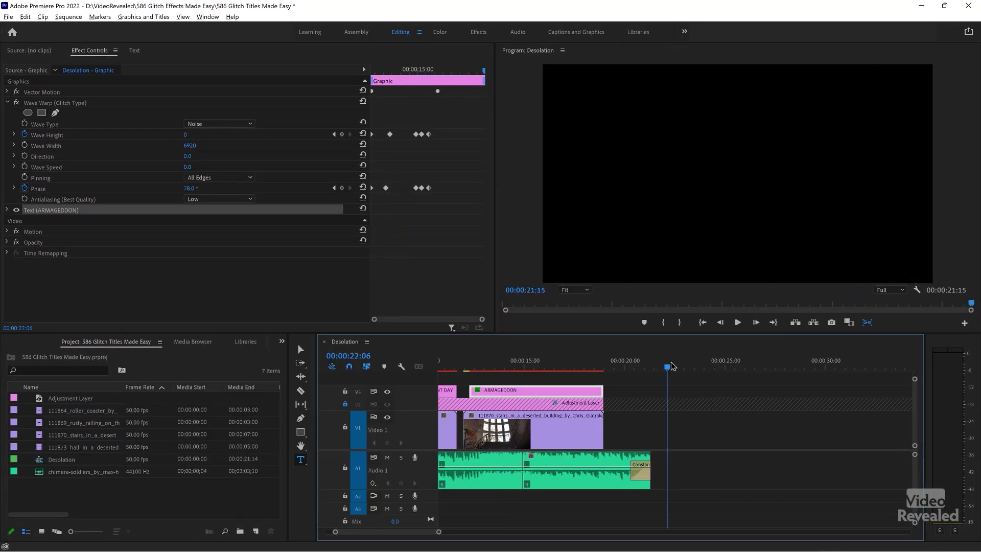
Create a new text graphic at 00:00:22:06, paste the ARMAGEDDON title into it and move the title to the middle of the frame.
left_click(716, 174)
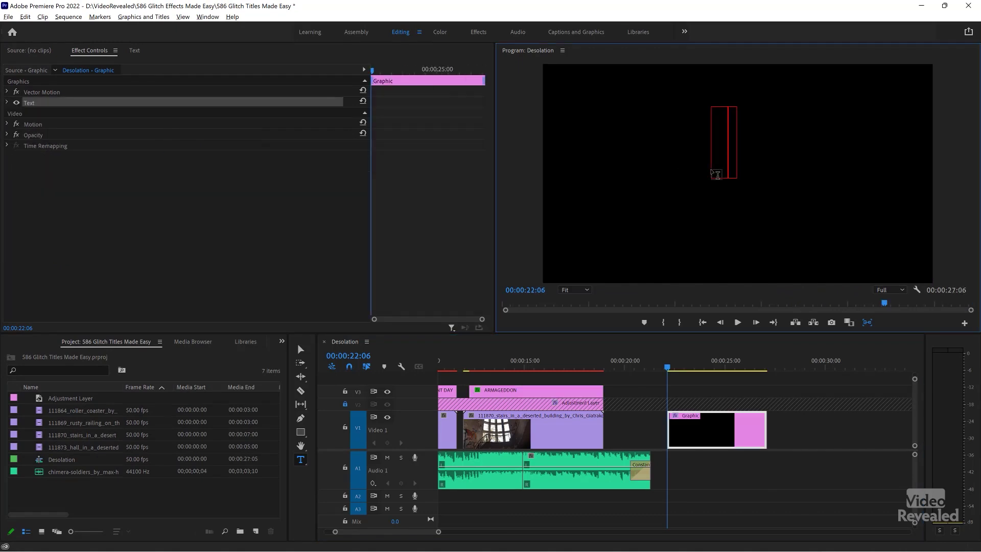
type("ARMAGEDDON")
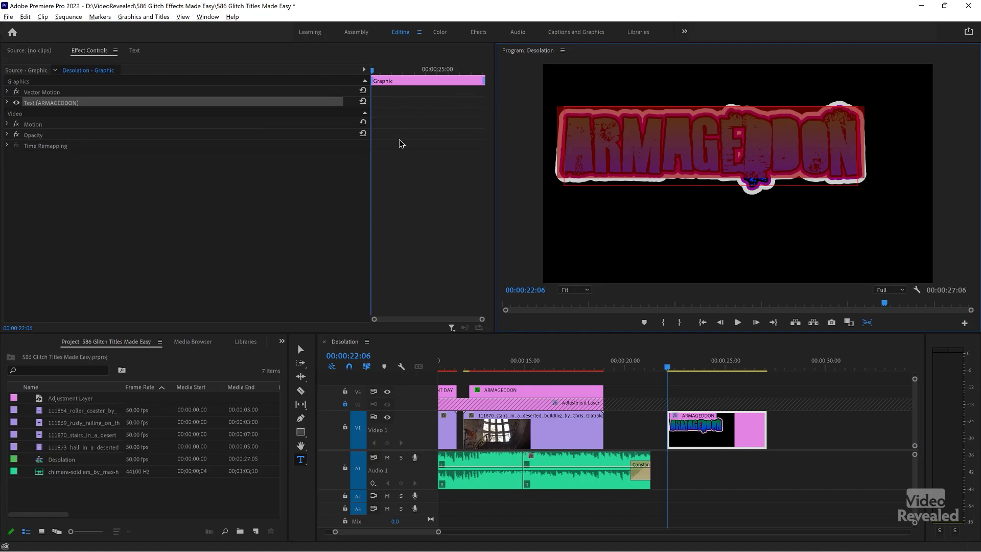
left_click(300, 349)
left_click_drag(688, 161, 709, 193)
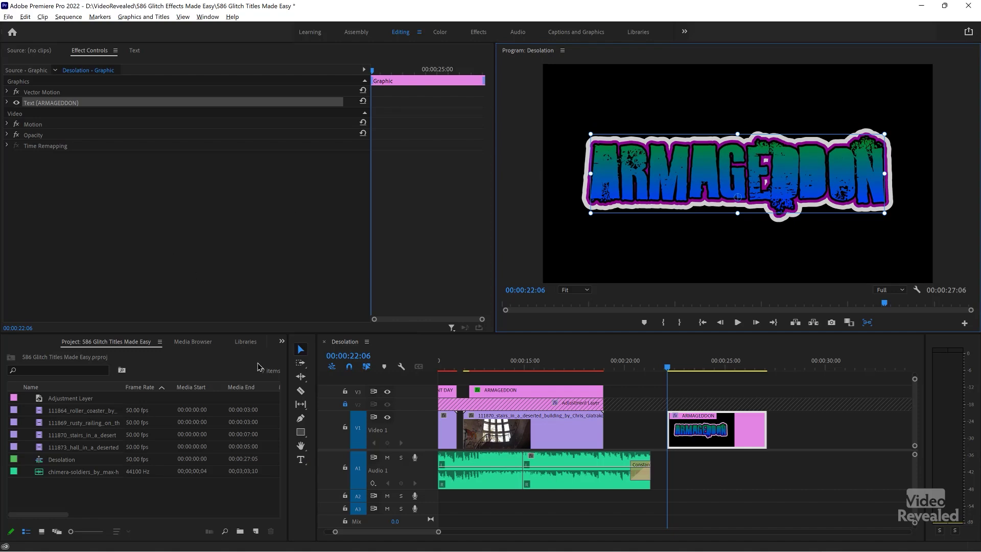
Apply the Wave Warp effect to the new ARMAGEDDON graphic and play the clip to preview it.
left_click(282, 342)
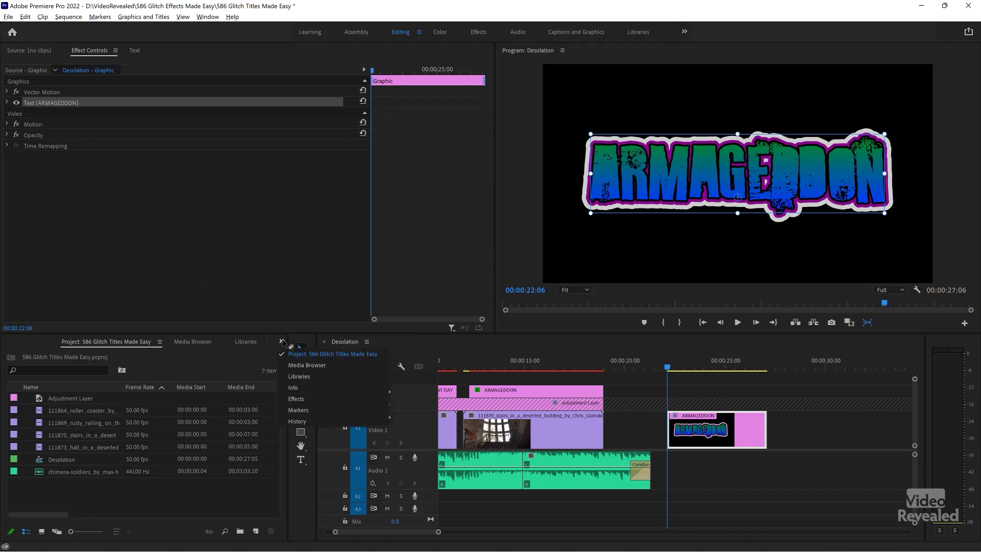
left_click(302, 400)
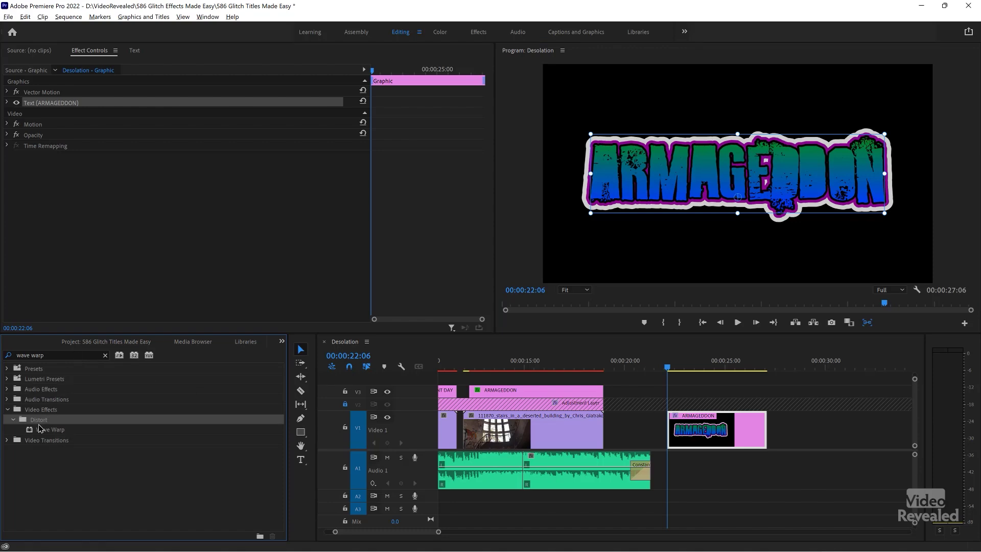
left_click_drag(32, 433, 127, 264)
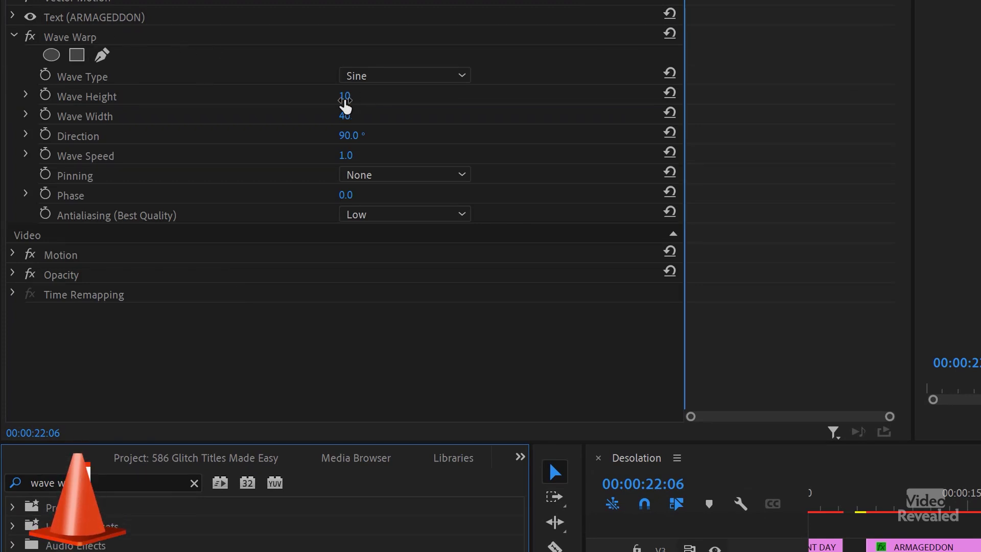
key("space")
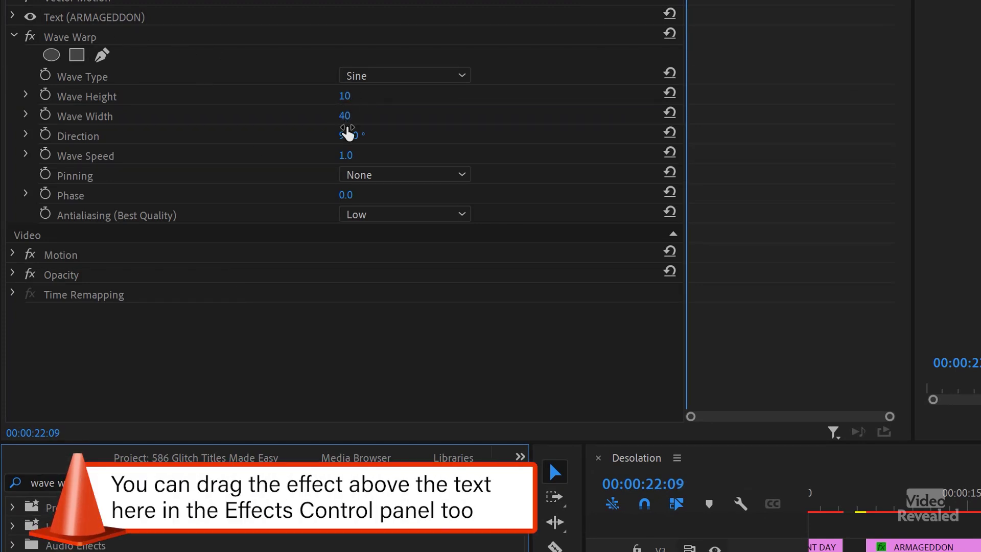
key("space")
Switch to the Captions and Graphics workspace and move Wave Warp above the ARMAGEDDON text layer in Essential Graphics.
left_click(113, 44)
left_click_drag(107, 34, 120, 20)
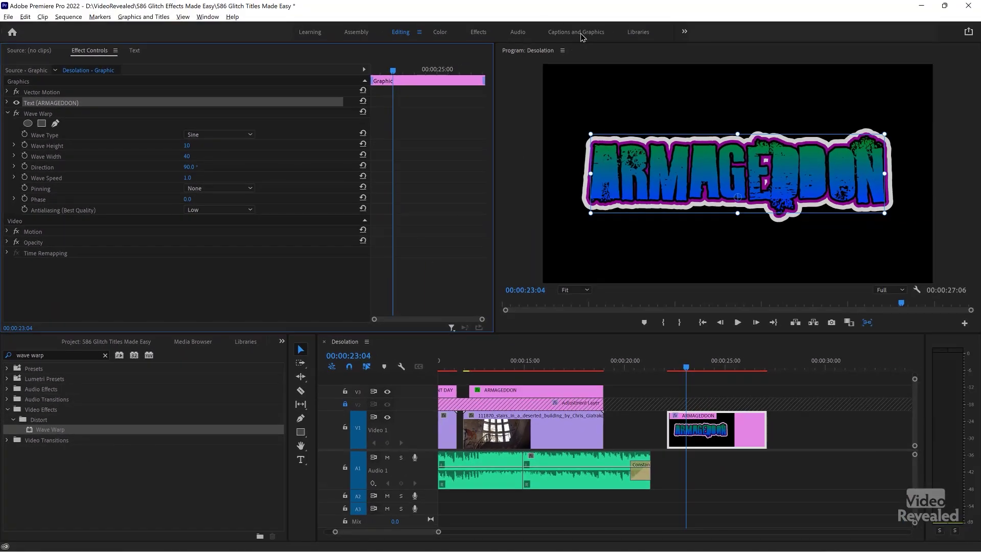
left_click(582, 34)
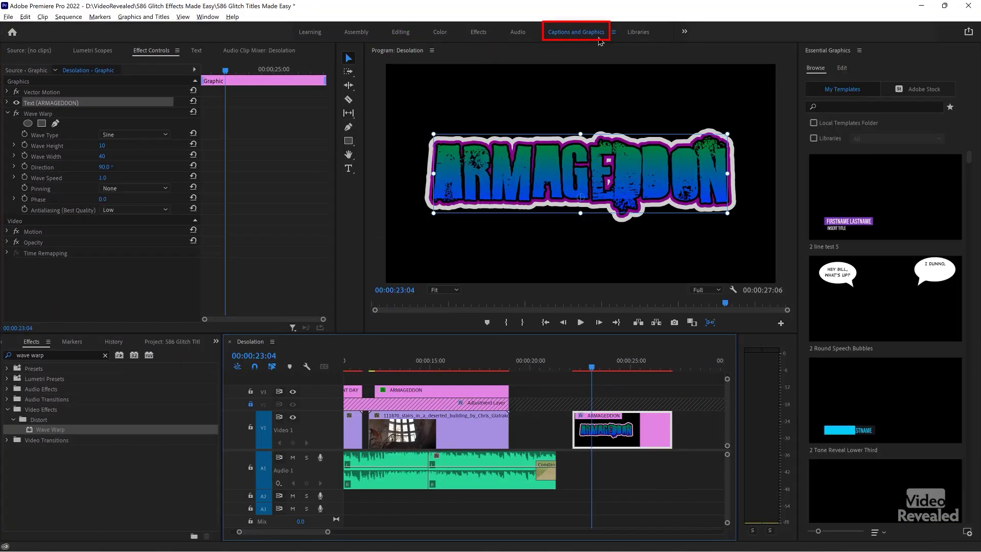
left_click(846, 68)
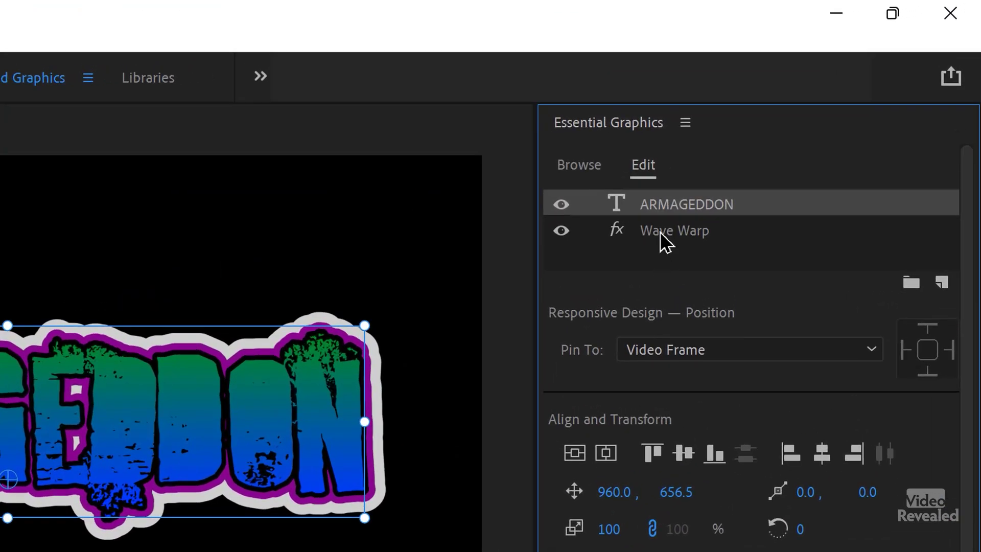
left_click(743, 172)
left_click(671, 207)
left_click_drag(660, 238, 631, 209)
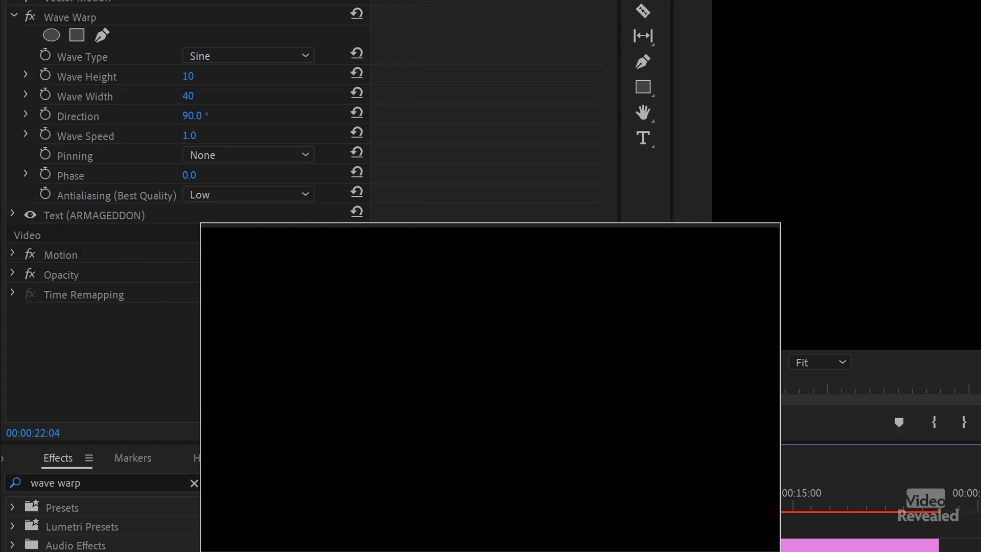
Preview the default wave motion and set Wave Speed to 0.
key("space")
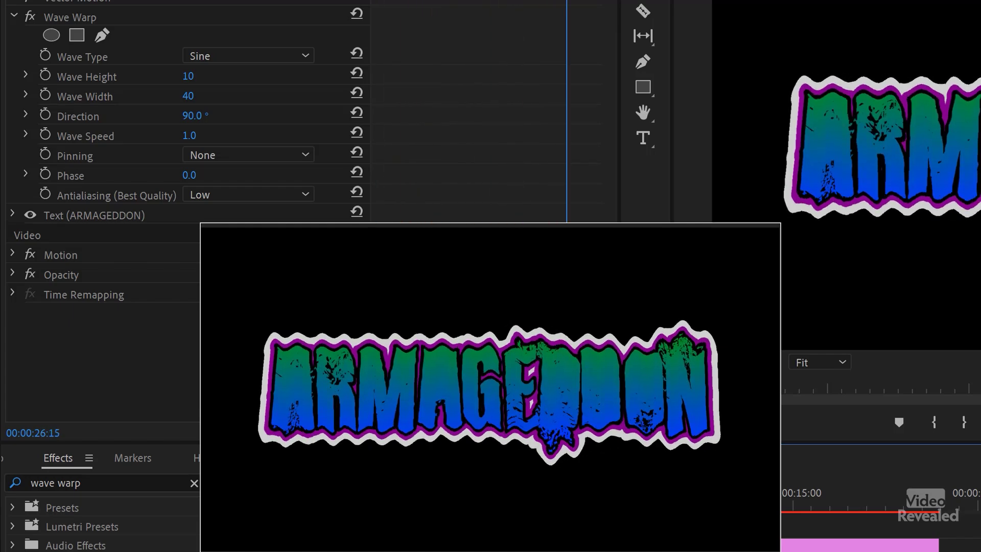
key("space")
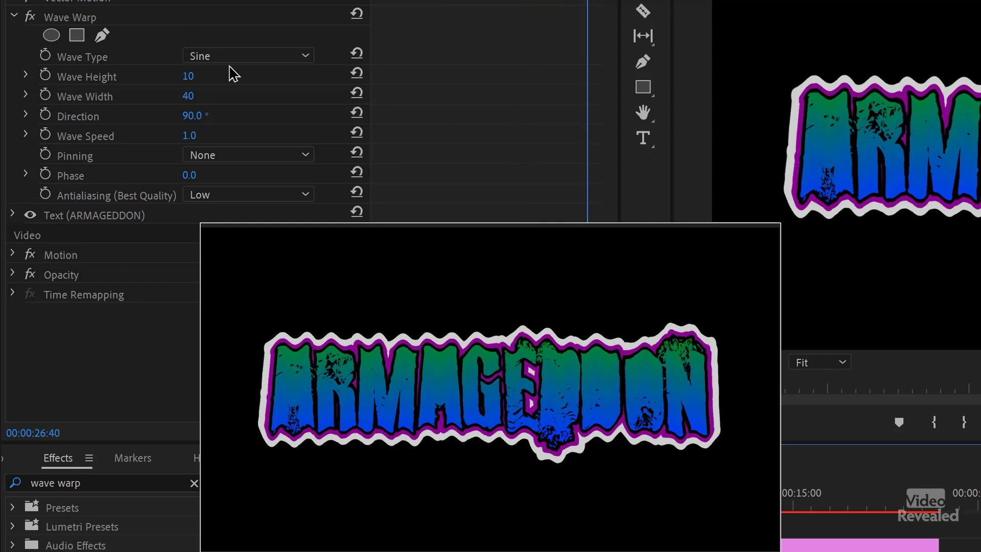
left_click(190, 135)
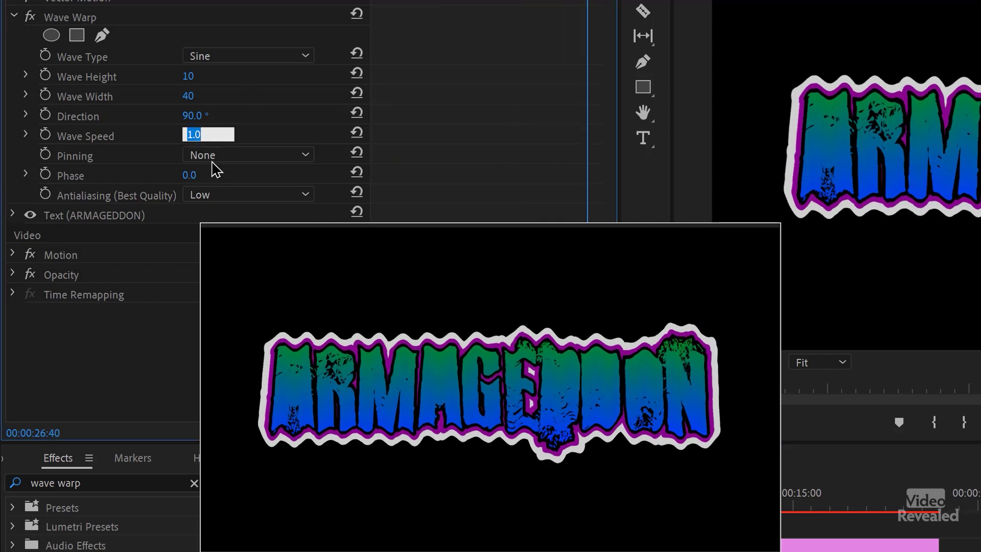
type("0")
key("Return")
key("space")
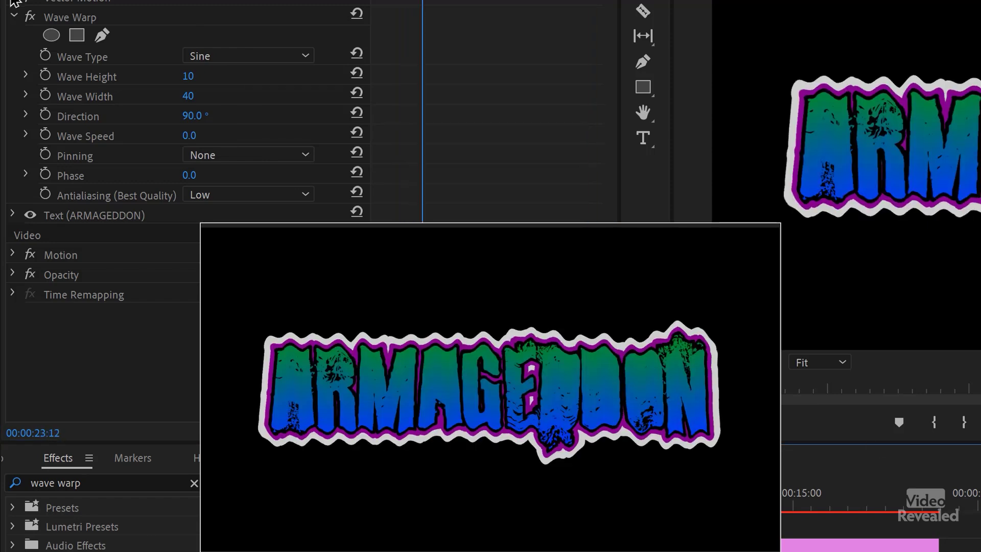
Look over the Wave Type options, try out different Phase values on the title and reset Phase to its default.
left_click(267, 58)
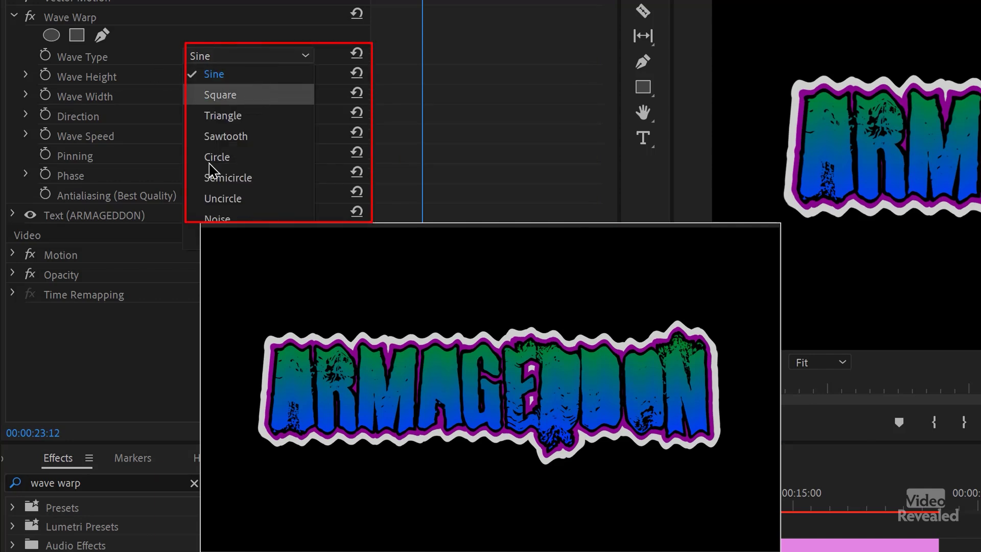
left_click(152, 321)
left_click_drag(190, 175, 225, 178)
left_click(356, 172)
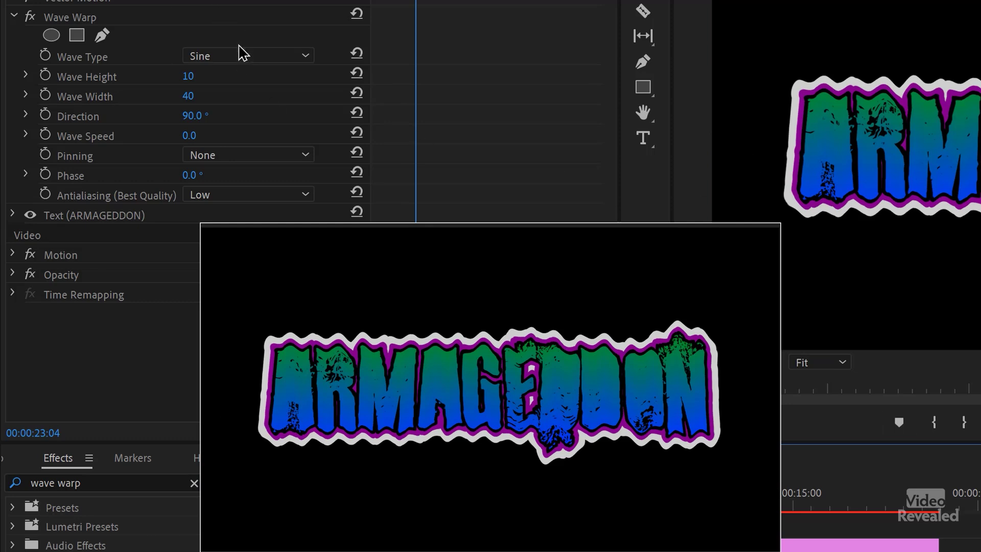
Change the Wave Type to Square and adjust Wave Width to 62 and Direction to 56°.
left_click(253, 57)
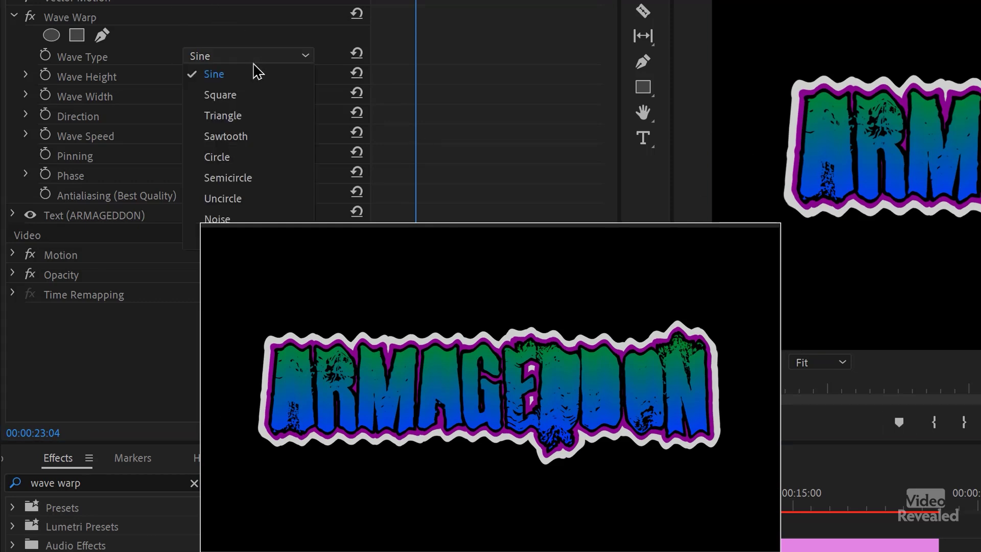
left_click(271, 106)
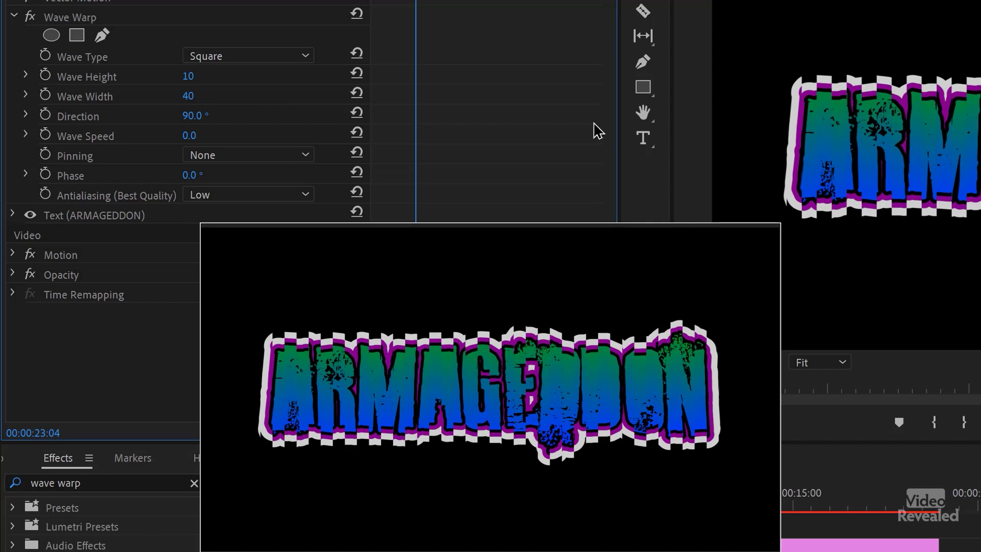
left_click_drag(191, 101, 172, 115)
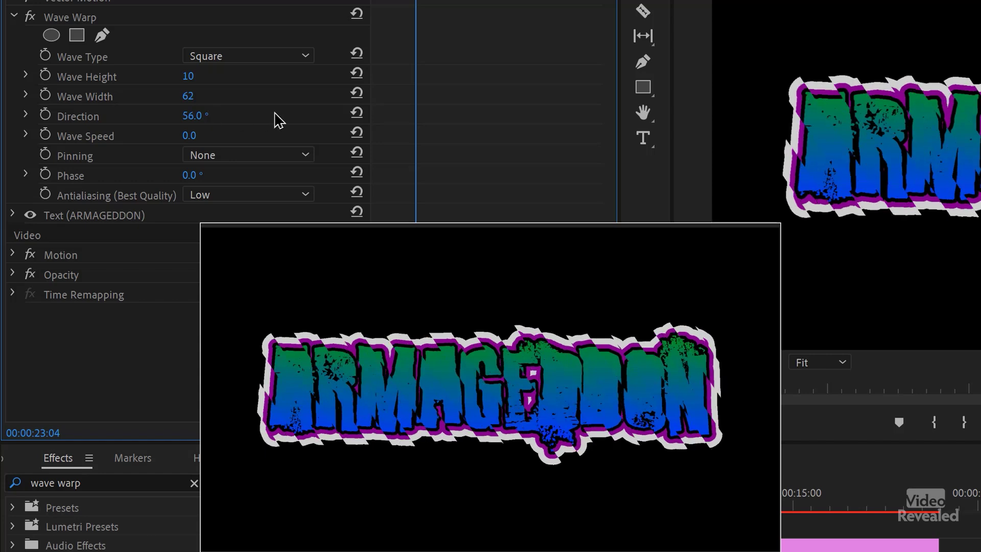
At the clip's start, 00:00:22:06, enable keyframing for Phase and Wave Height and set Wave Height to 0.
key("j")
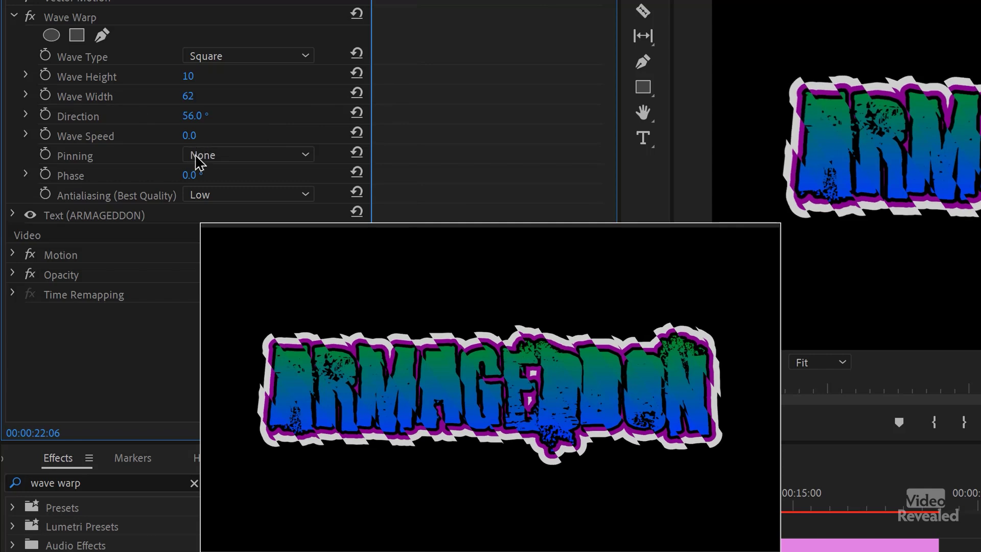
left_click(45, 174)
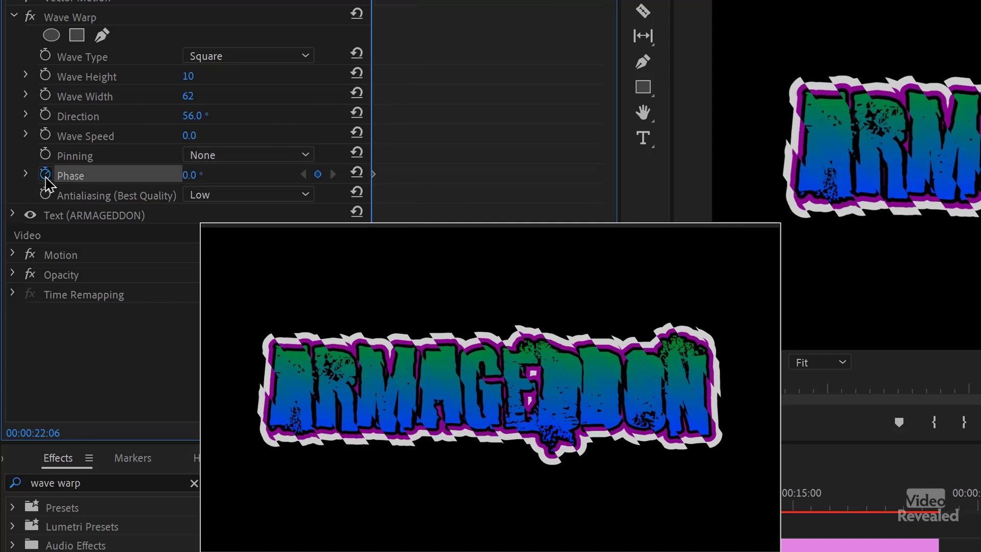
left_click(45, 76)
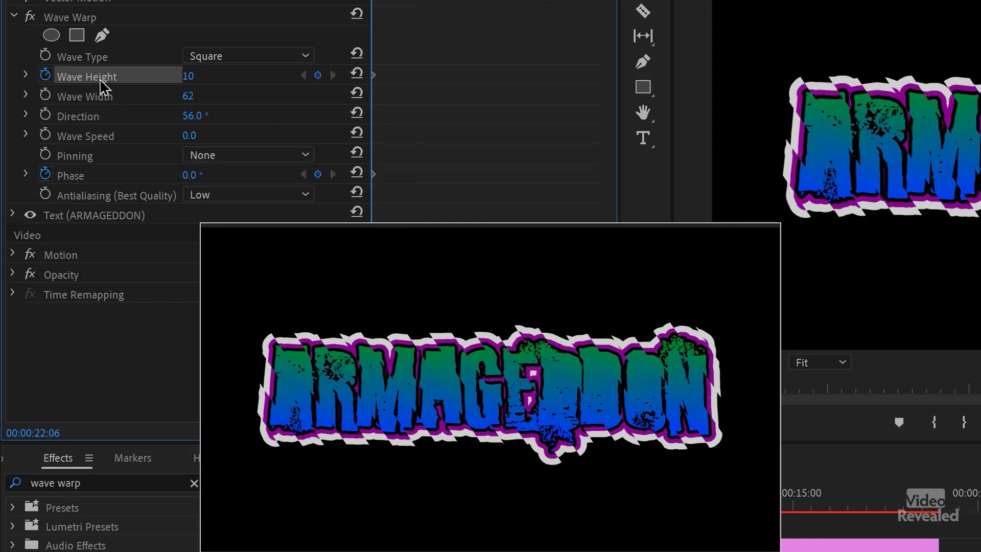
left_click(204, 80)
key("Return")
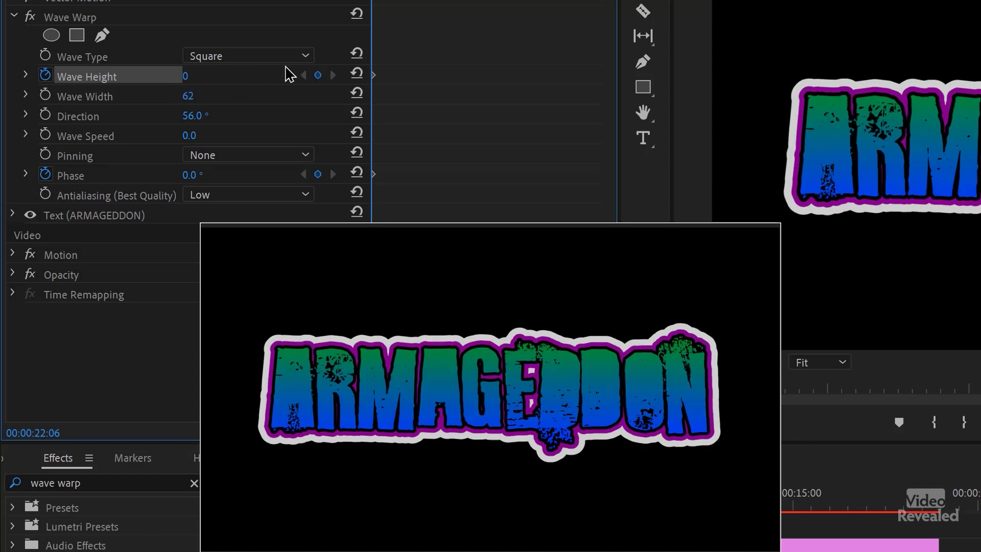
Select the starting Wave Height and Phase keyframes and move them together to 00:00:23:13.
key("space")
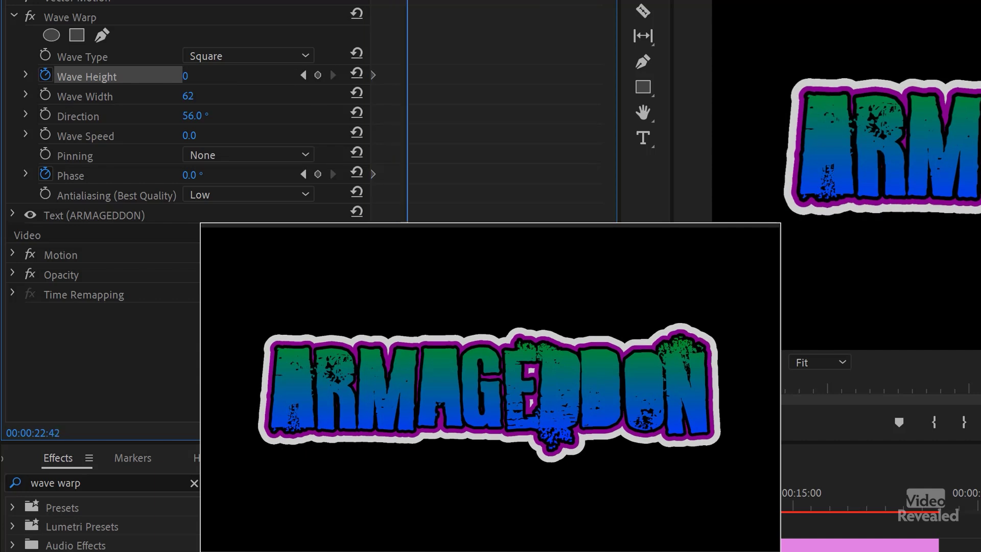
left_click_drag(404, 37, 365, 210)
left_click_drag(375, 174, 422, 178)
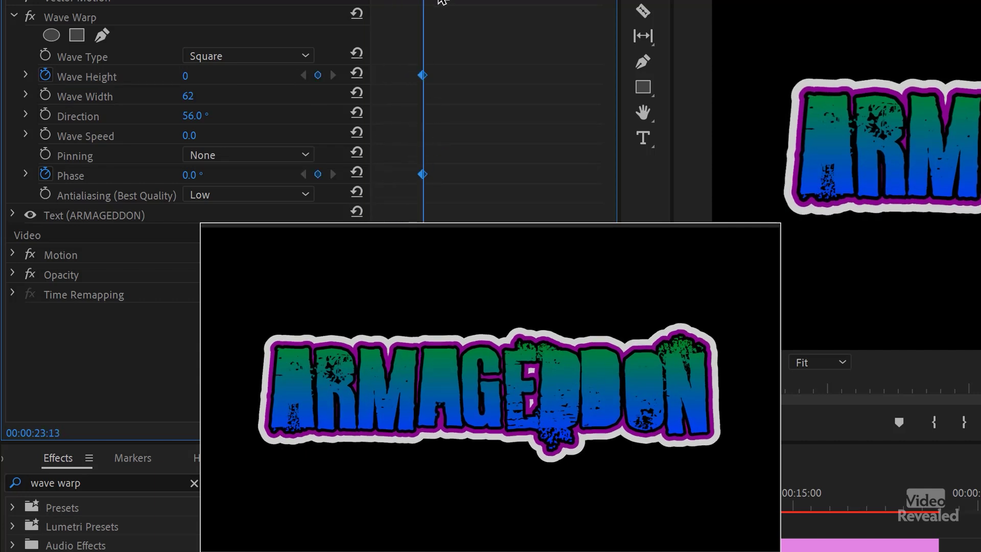
Five frames past the first keyframes, at 00:00:23:18, set Phase to 100° and Wave Height to 41.
scroll(799, 49, "up", 2)
scroll(799, 50, "down", 2)
scroll(802, 50, "up", 2)
scroll(803, 51, "down", 5)
scroll(803, 51, "up", 2)
scroll(802, 53, "down", 4)
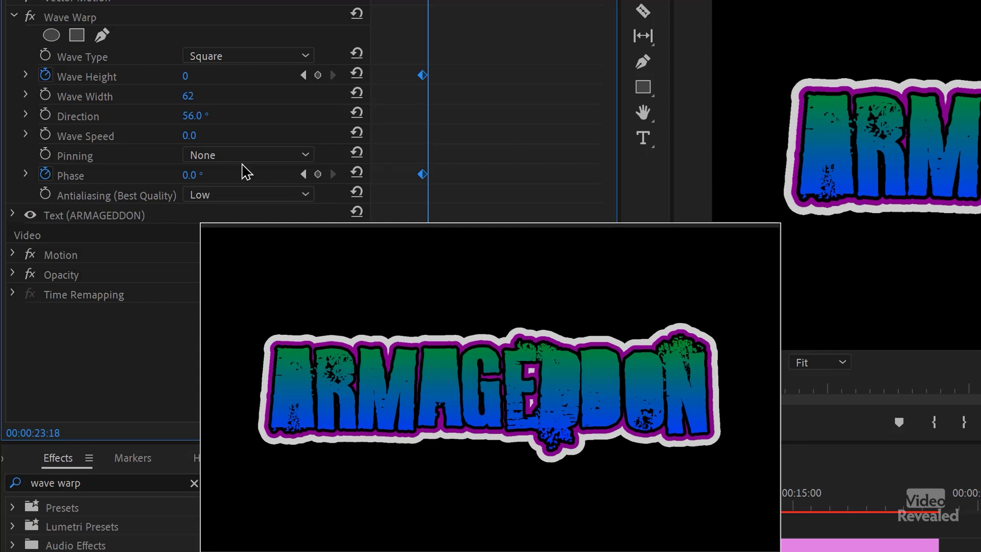
left_click(209, 170)
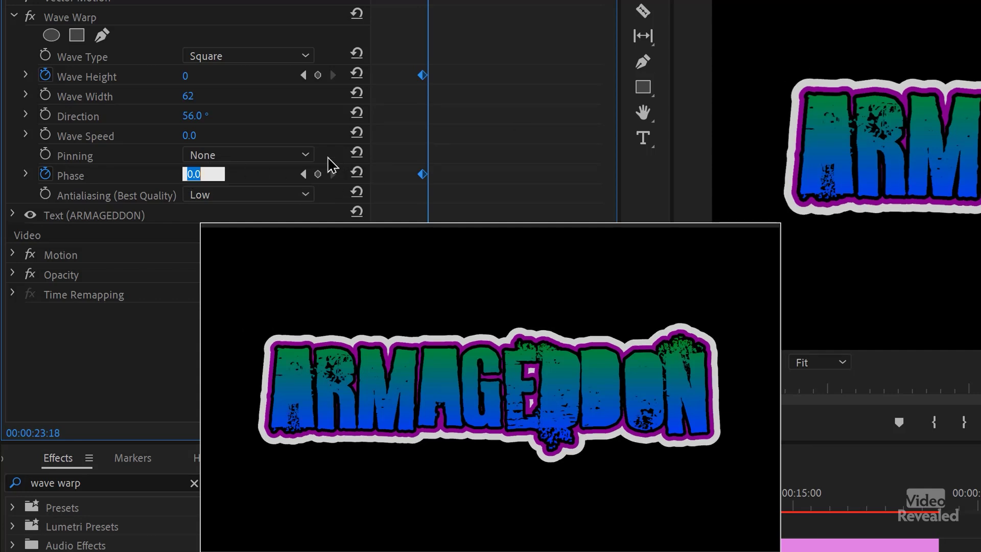
key("Return")
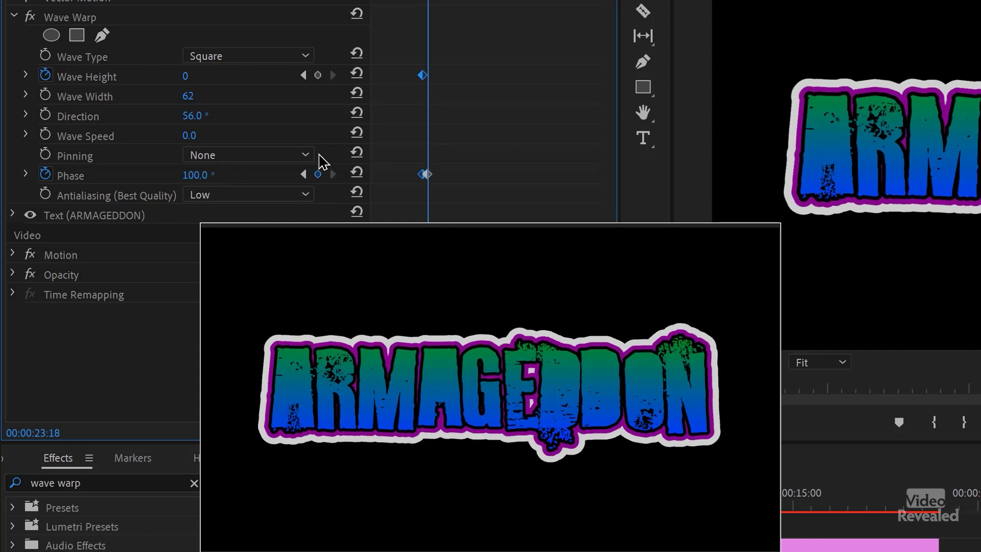
left_click_drag(186, 79, 208, 80)
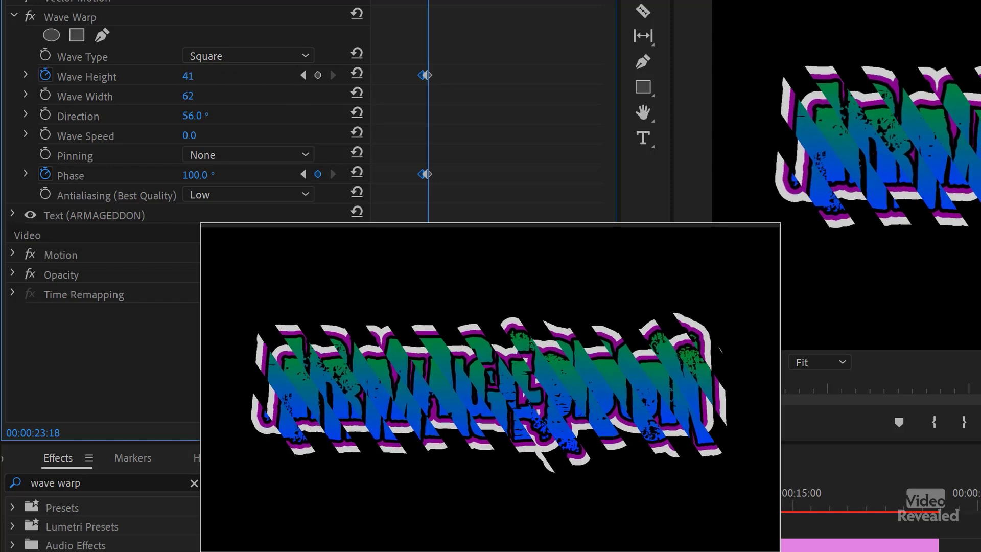
Advance five frames to 00:00:23:23 and paste copies of the first Wave Height and Phase keyframes there.
key("Right")
key("Right")
key("Right")
key("Right")
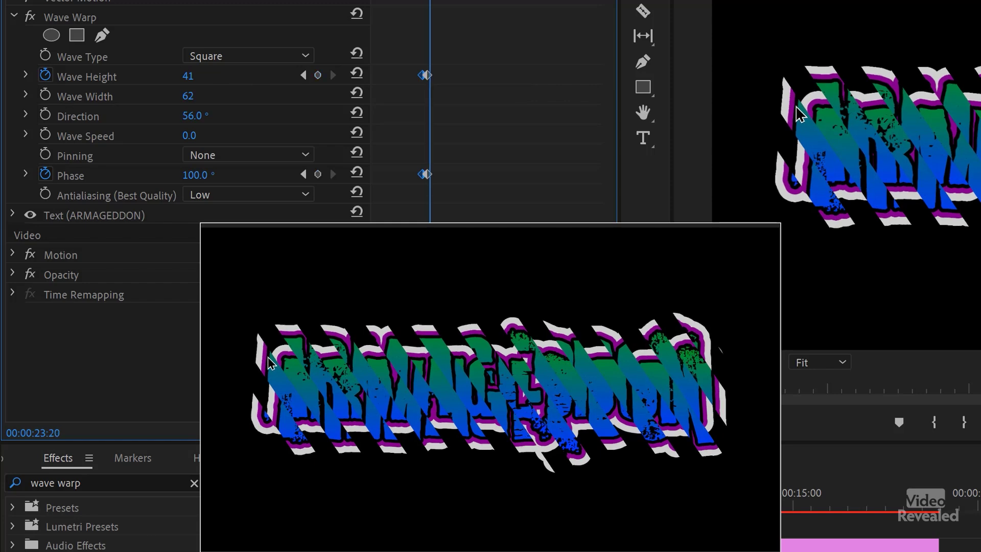
key("Right")
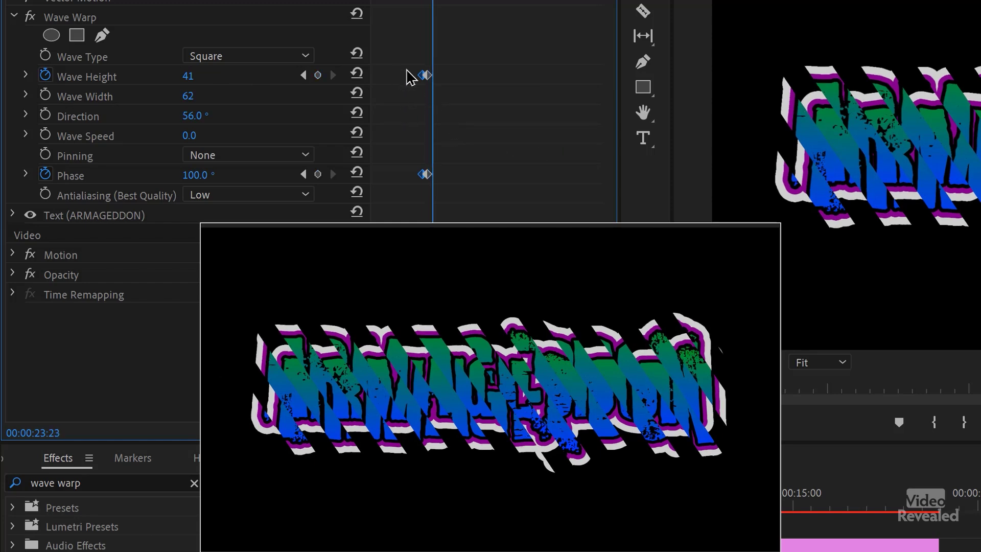
scroll(490, 112, "up", 4)
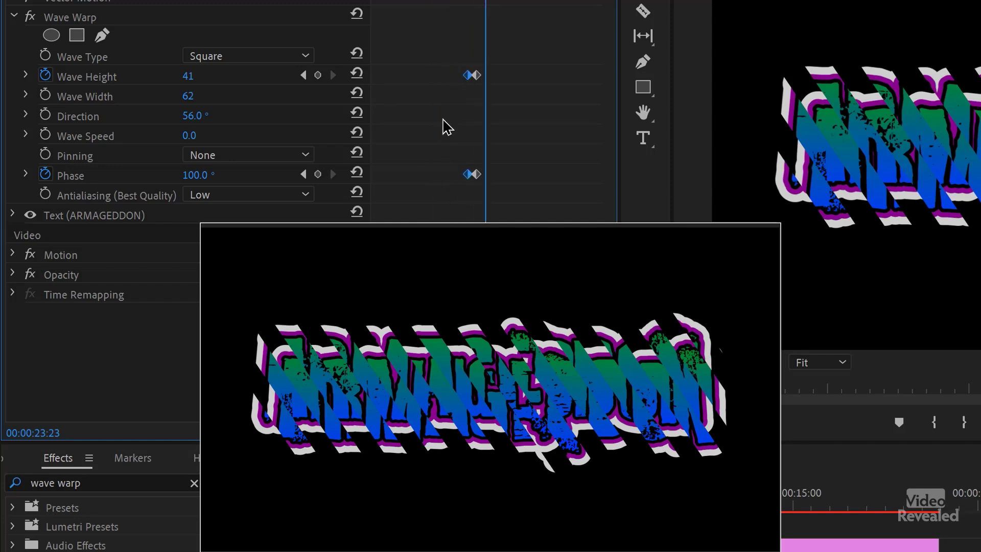
key("ctrl+v")
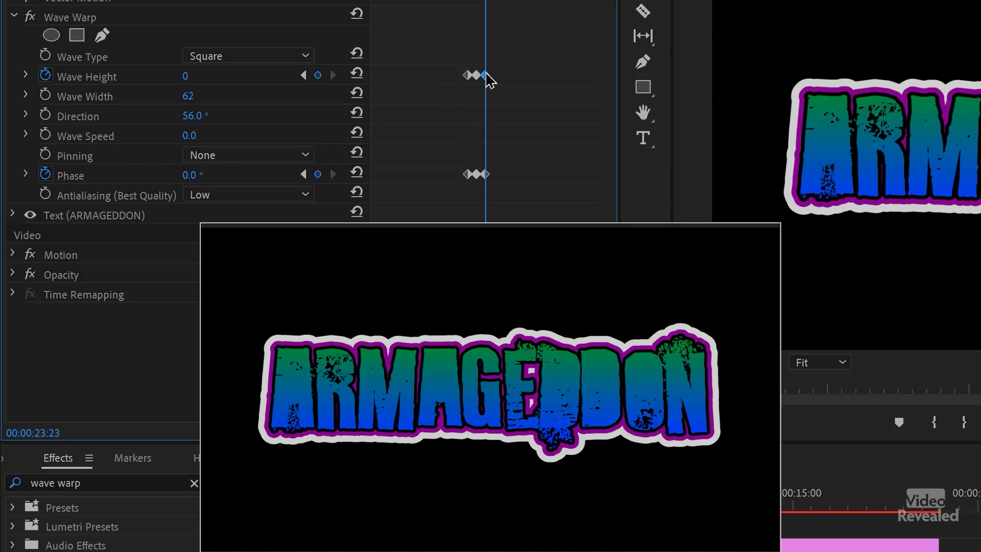
Step back frame by frame from the last keyframes to check how the glitch changes.
key("Left")
key("Left")
key("Left")
key("Left")
key("Left")
key("Left")
key("Left")
key("Left")
key("Left")
key("Left")
key("Left")
key("Left")
key("Left")
key("Left")
key("Left")
key("Left")
key("Left")
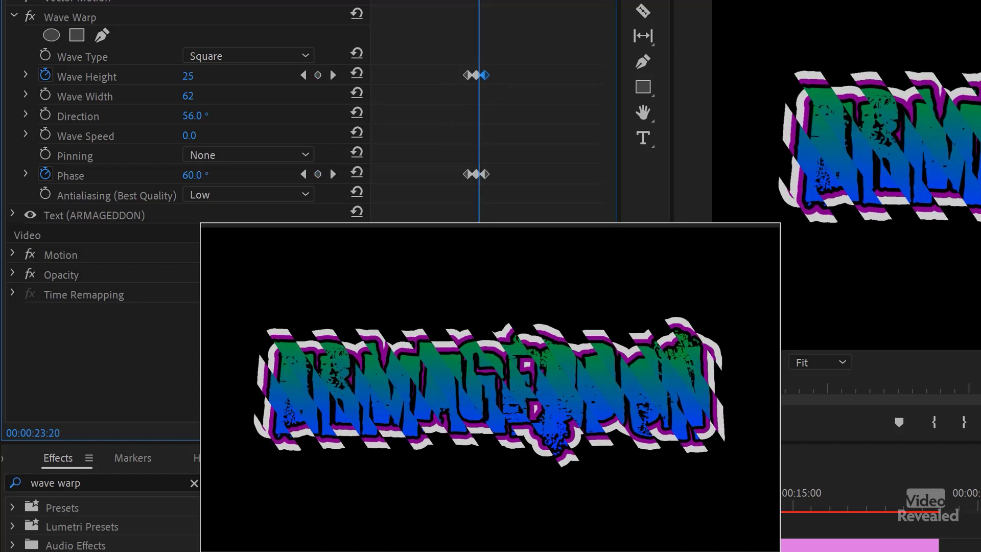
Play back the glitch animation from just before the first Wave Warp keyframes to review its timing.
key("space")
key("space")
left_click(456, 1)
key("space")
key("space")
Try to paste copies of all Wave Height and Phase keyframes together at a point beyond the last pair, and undo it.
left_click_drag(507, 60, 443, 223)
key("Left")
key("Left")
key("Left")
key("Left")
key("Left")
key("Left")
key("Left")
key("Left")
key("Left")
key("Left")
key("Left")
key("Left")
key("Left")
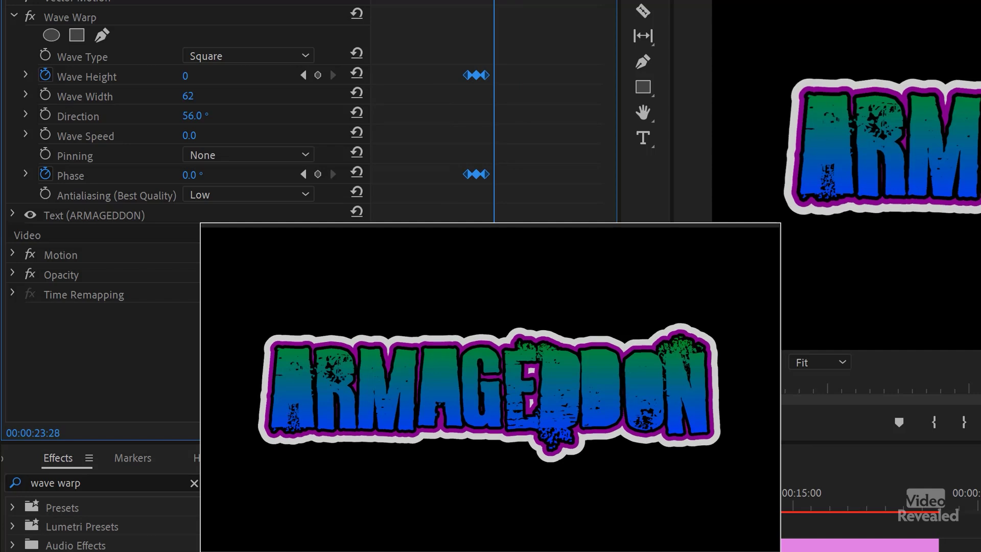
key("Right")
key("Right")
key("Right")
key("Right")
key("Right")
key("Right")
key("Right")
key("Right")
key("Right")
key("Right")
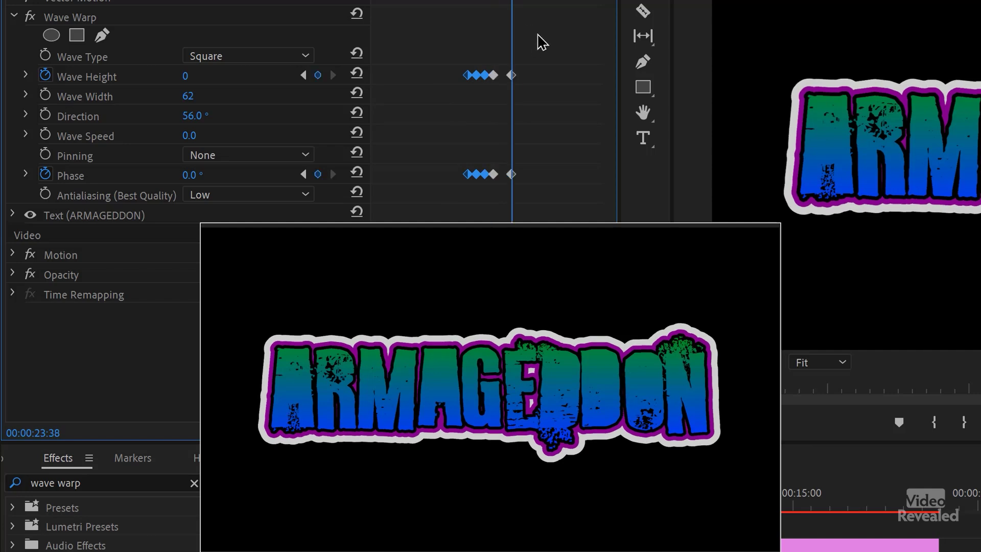
key("ctrl+z")
Copy the three Wave Height keyframes and the three Phase keyframes separately, pasting each set at 00:00:23:26.
left_click(504, 53)
left_click_drag(508, 62, 438, 96)
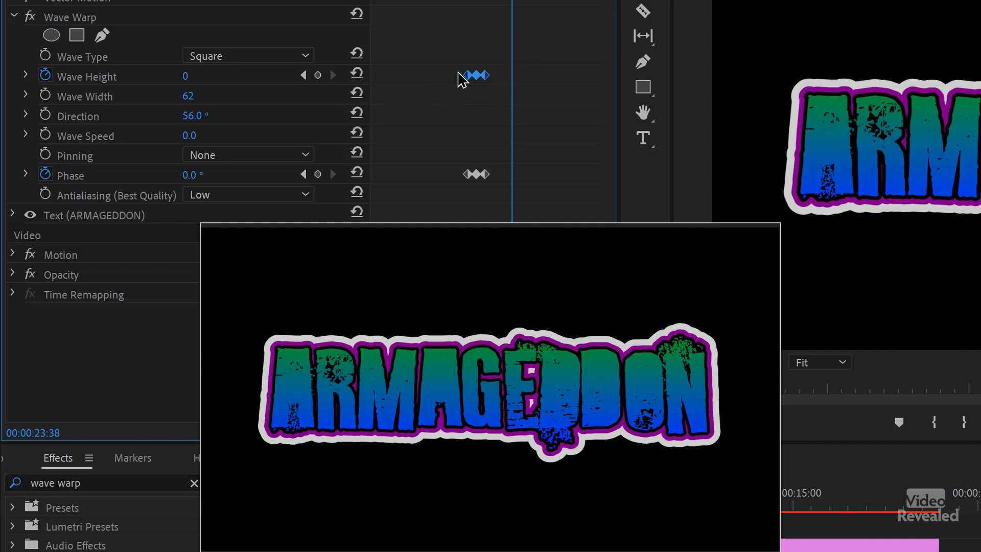
key("Left")
key("Left")
key("Left")
key("Left")
key("Left")
key("Left")
key("Left")
key("Left")
key("Left")
key("Left")
key("Left")
key("Left")
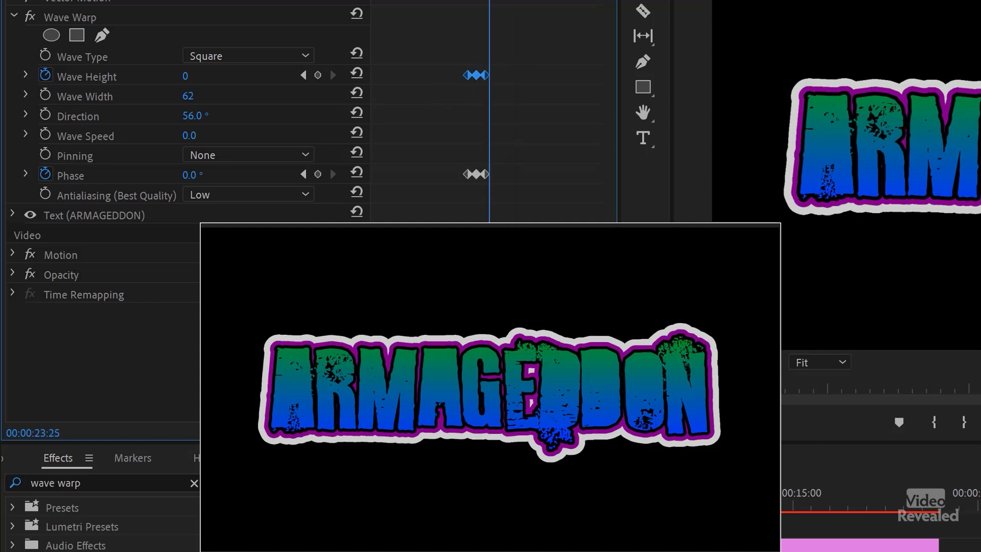
key("ctrl+v")
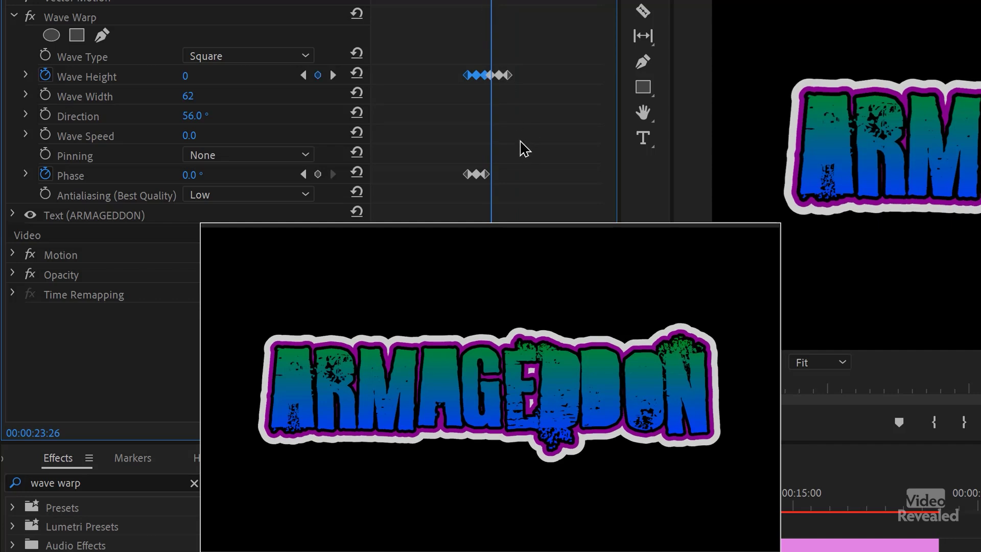
left_click_drag(517, 143, 439, 199)
key("ctrl+v")
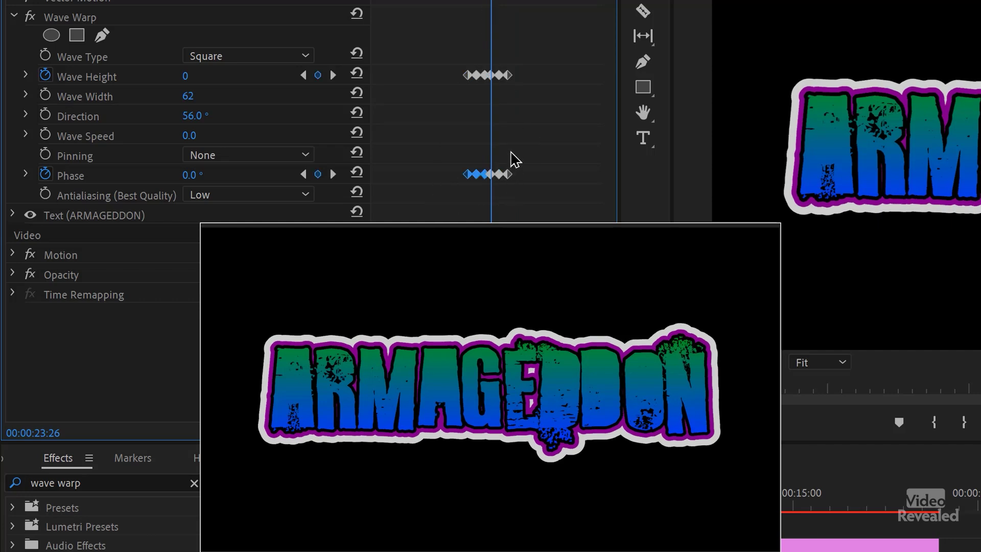
Duplicate the six Phase keyframes by pasting their copies at 00:00:23:39, alongside the extended Wave Height keyframes.
left_click_drag(458, 85, 510, 1)
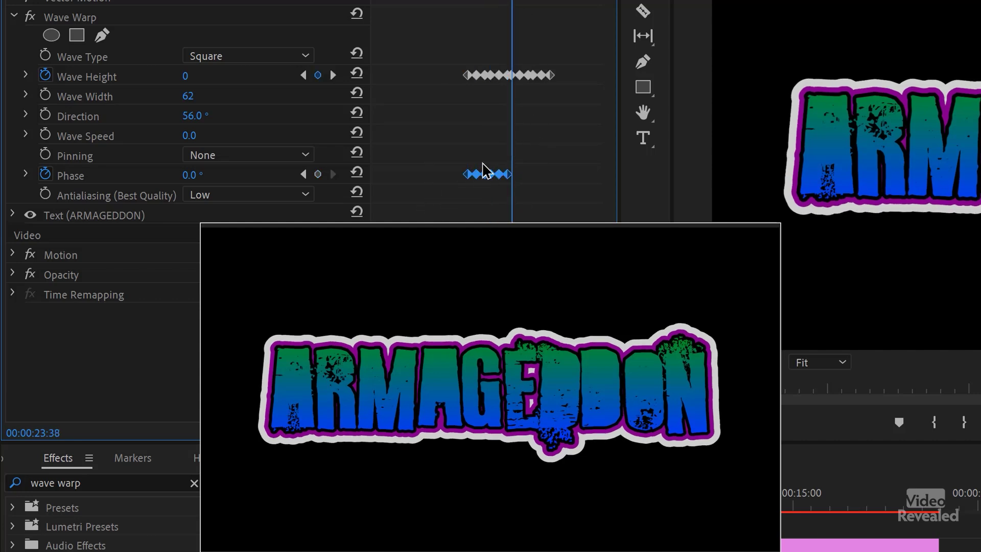
key("Right")
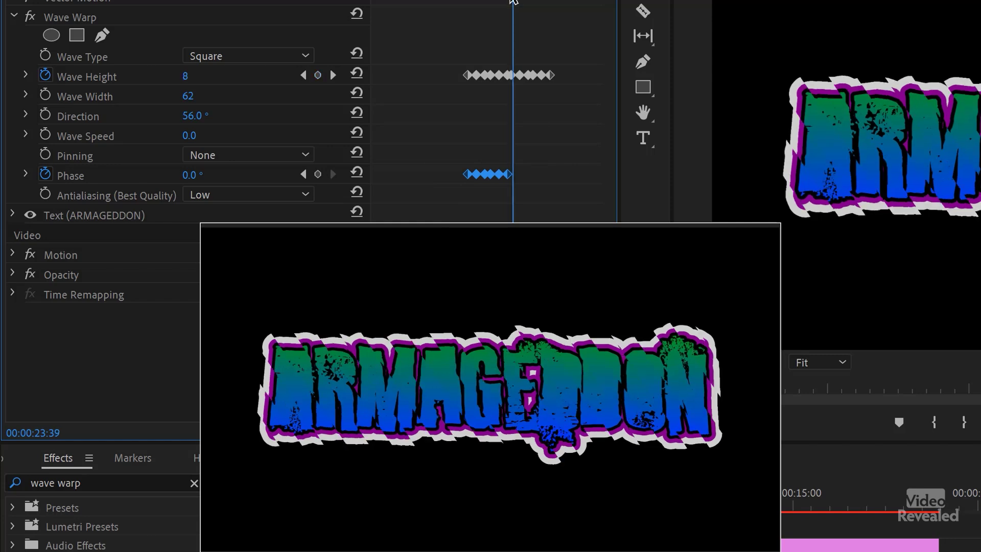
key("ctrl+v")
Play the extended glitch from before its first keyframes to check the repeated Wave Height and Phase changes.
key("Right")
key("Right")
key("Right")
key("Right")
key("Right")
key("Right")
key("Right")
key("Right")
key("Right")
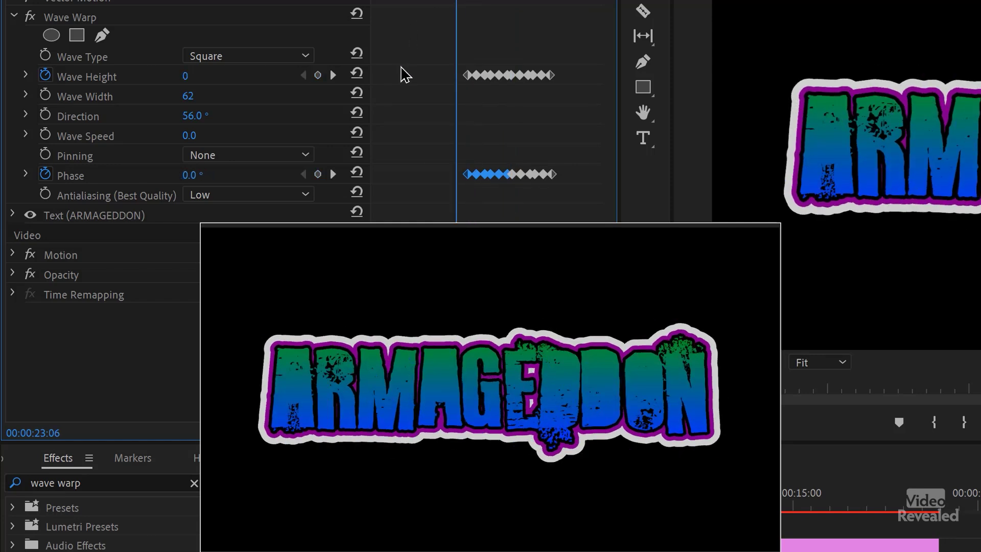
key("space")
left_click_drag(466, 1, 463, 1)
key("space")
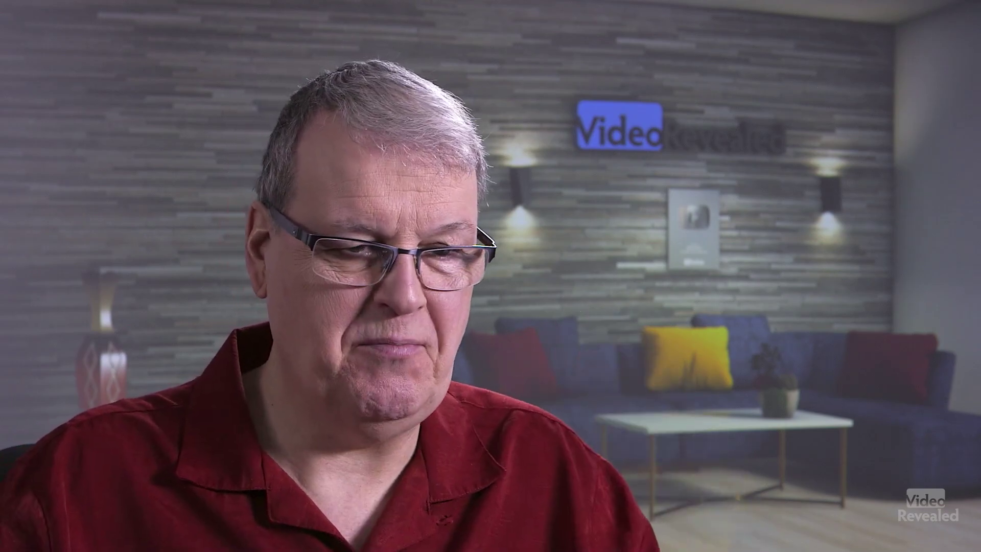
Replace all the Phase keyframes with one near the clip's start and one near its end, and play the result.
left_click_drag(432, 154, 569, 201)
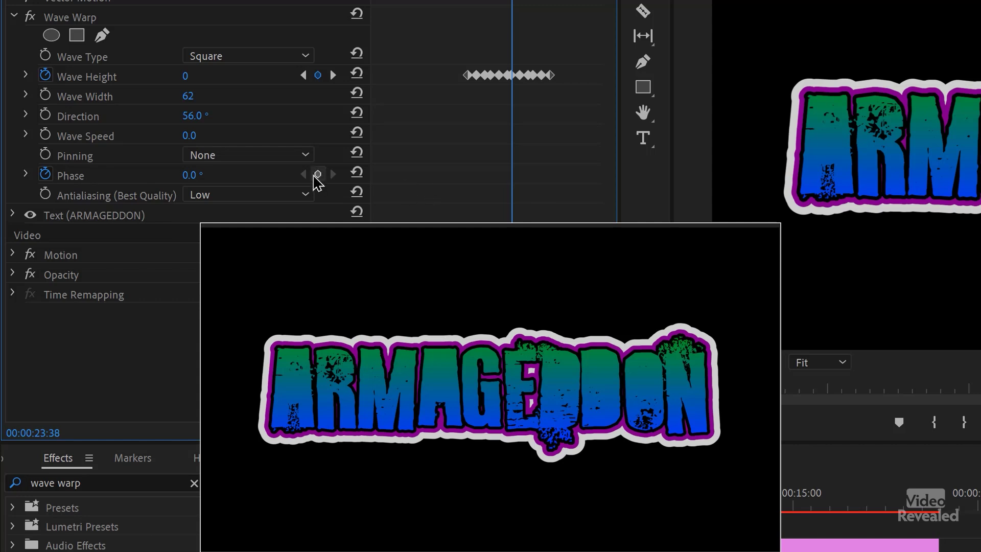
left_click_drag(514, 177, 383, 197)
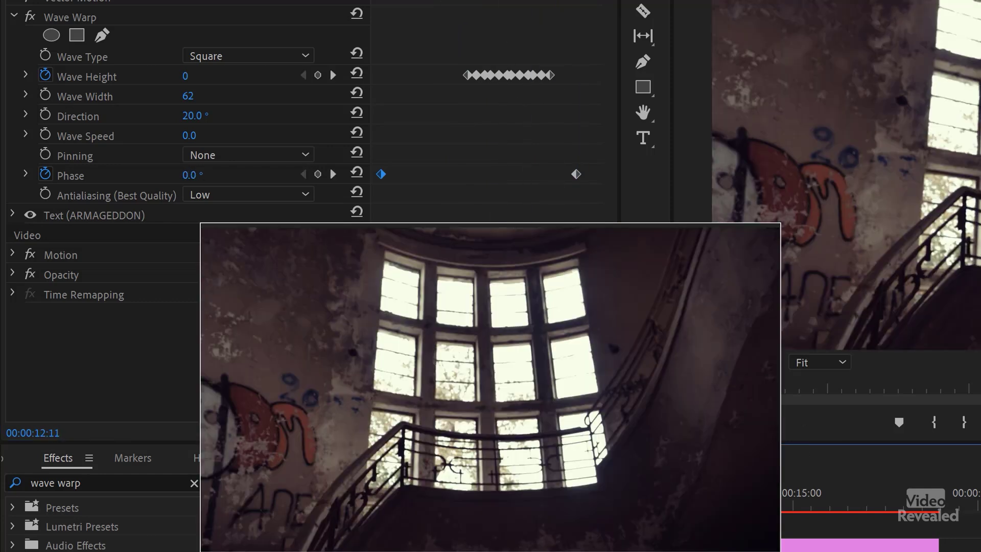
key("space")
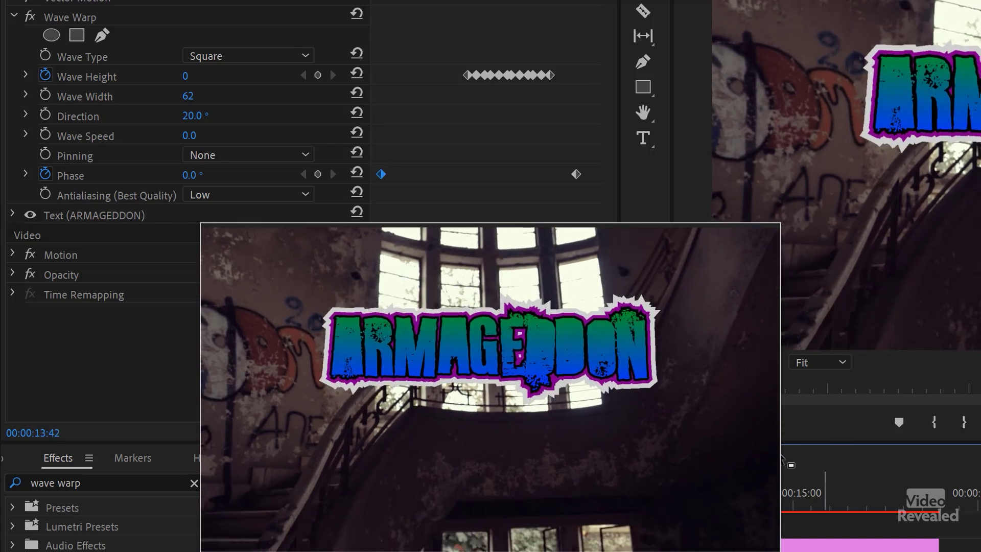